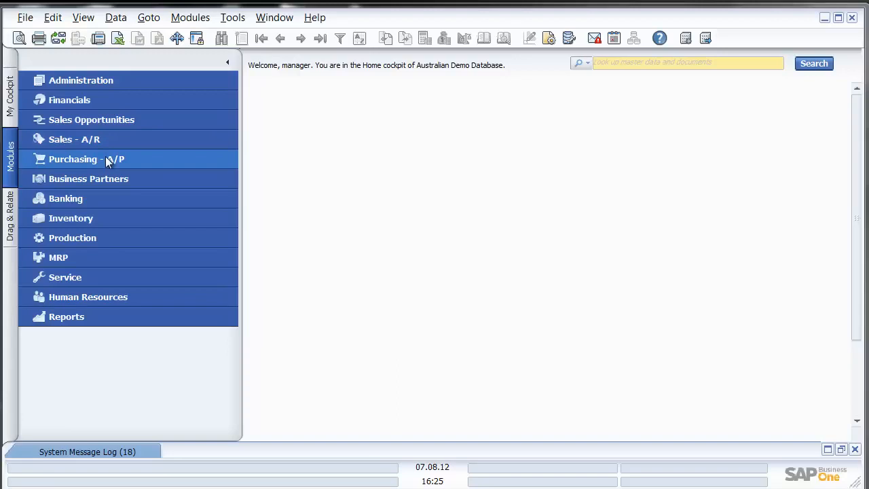
Step: Expand the Purchasing - A/P module in the Modules panel to list its documents
left_click(110, 159)
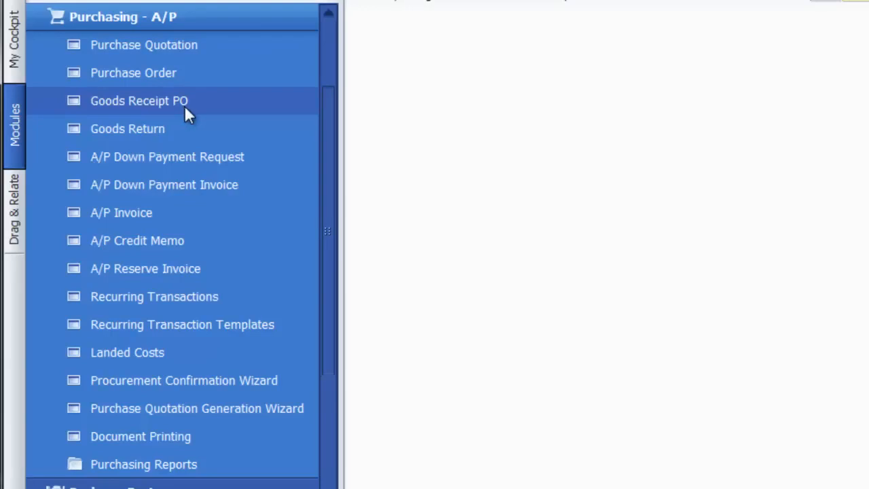
Step: Start a new purchase quotation with Lasercom as the vendor
left_click(213, 44)
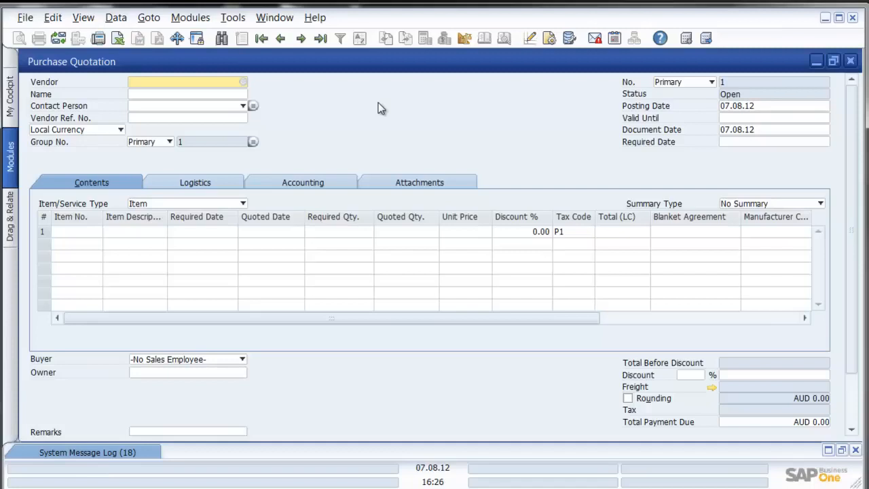
left_click(243, 81)
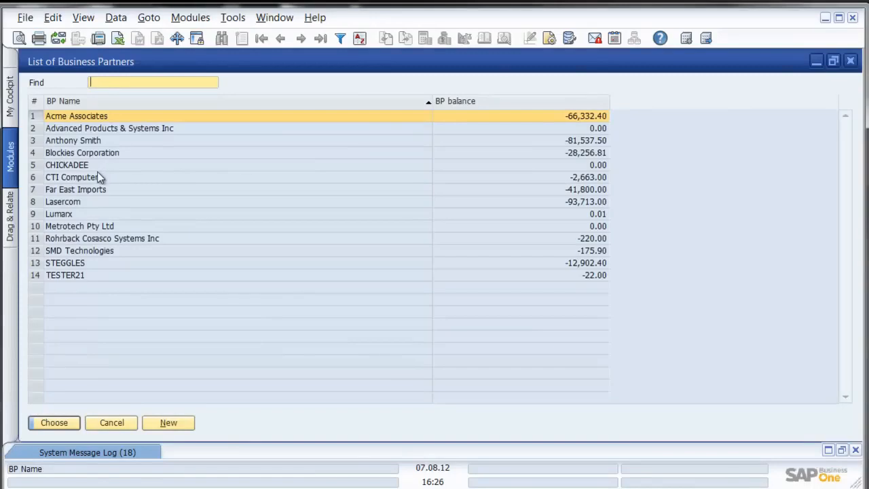
double_click(89, 202)
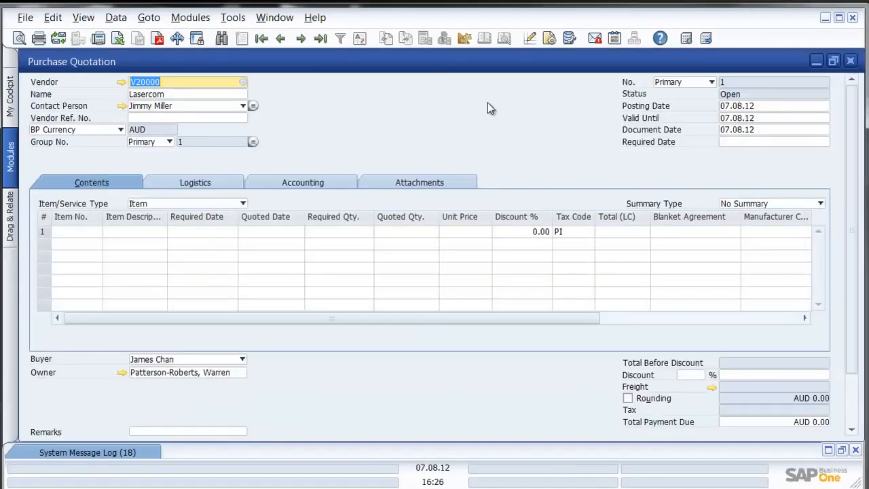
Step: Set the required date to 14.08.12 and vendor reference number to LEVERAGE 123
left_click(723, 142)
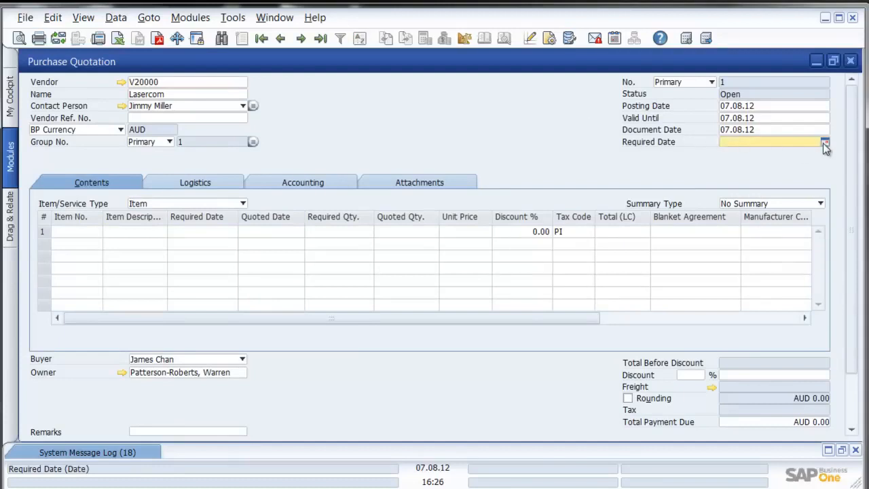
left_click(824, 142)
left_click(747, 228)
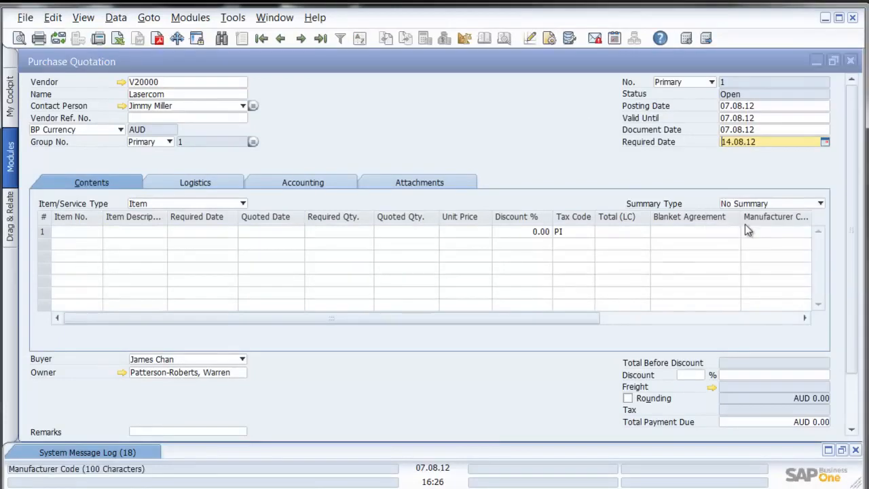
left_click(151, 118)
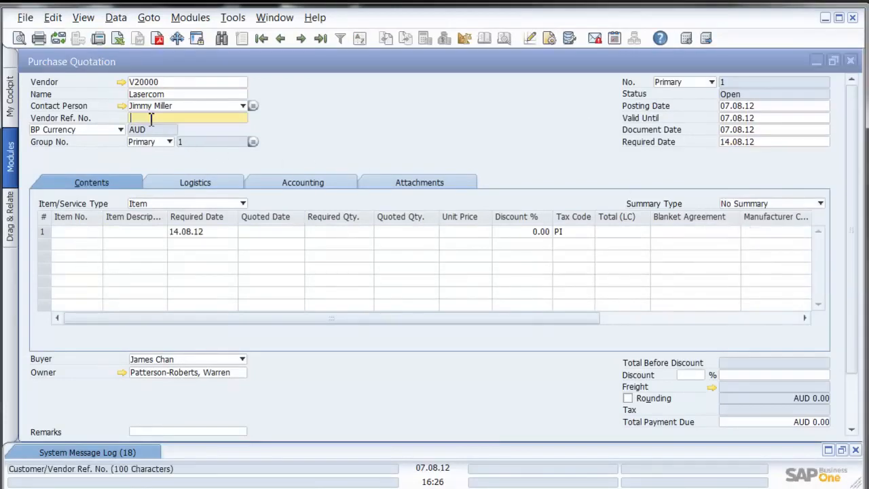
type("LEVERAGE 123")
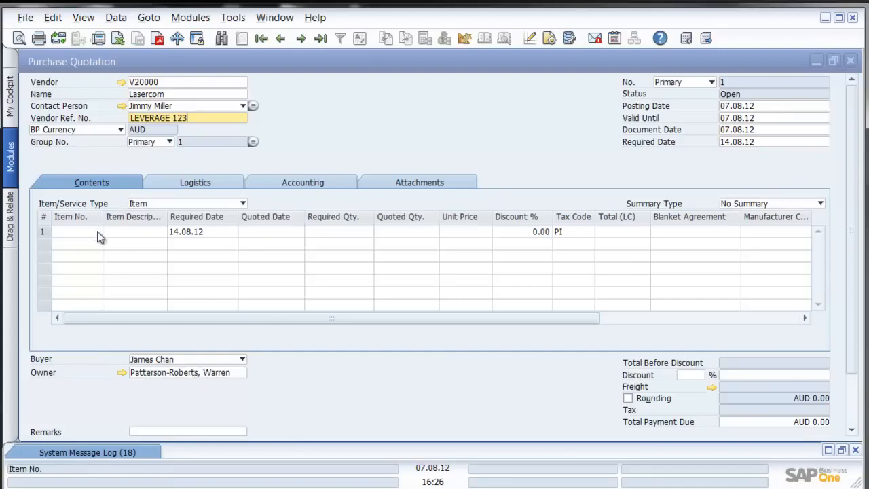
Step: Add line 1: item A00002 IBM Infoprint 1222, today's quoted date, required and quoted quantity 1,200
left_click(152, 233)
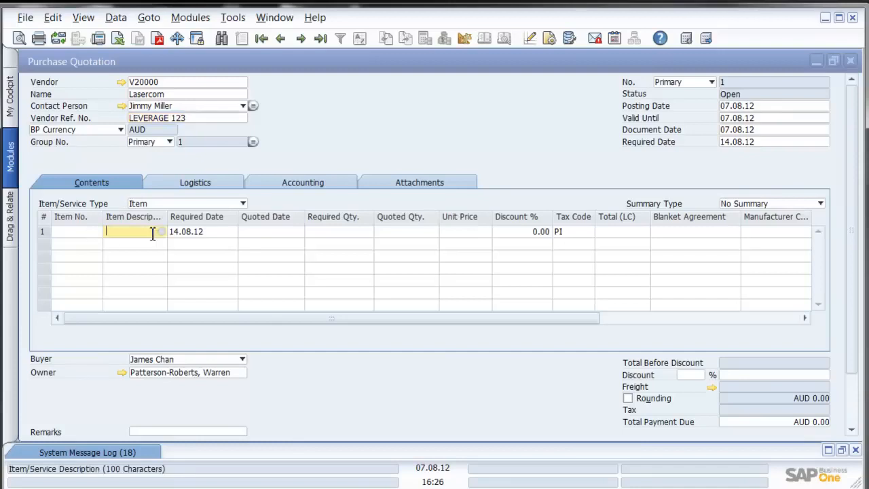
type("ibm")
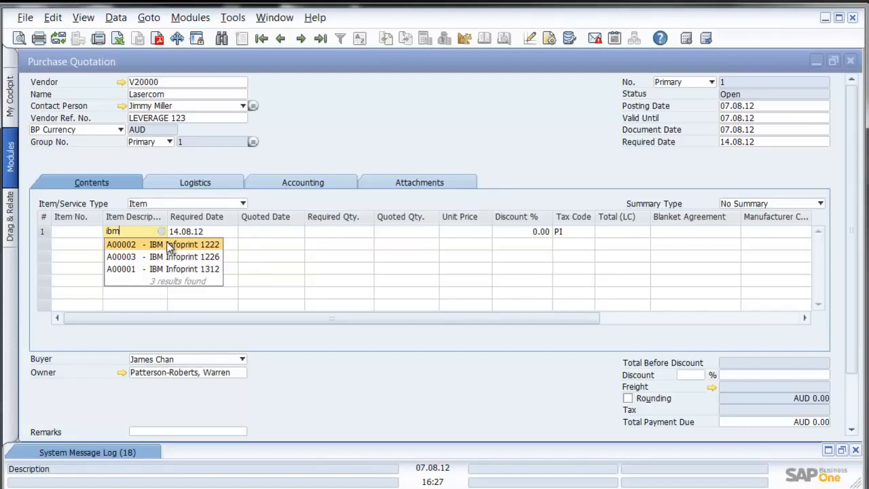
left_click(169, 245)
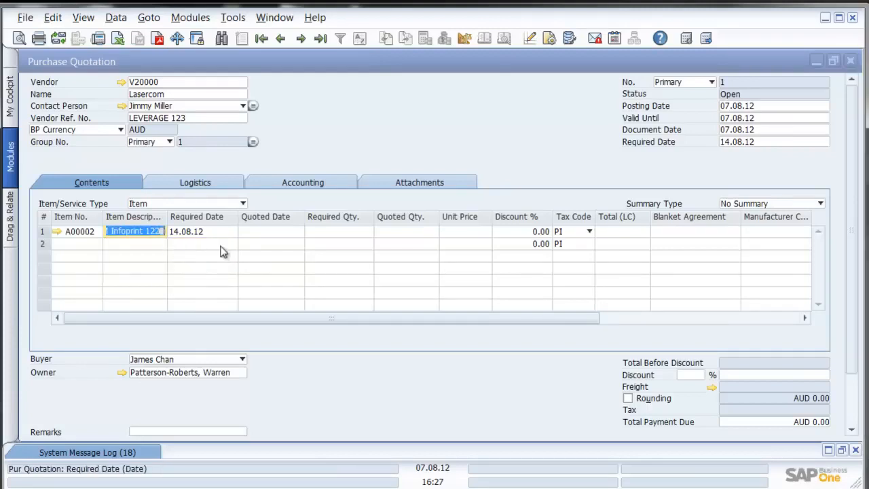
left_click(283, 234)
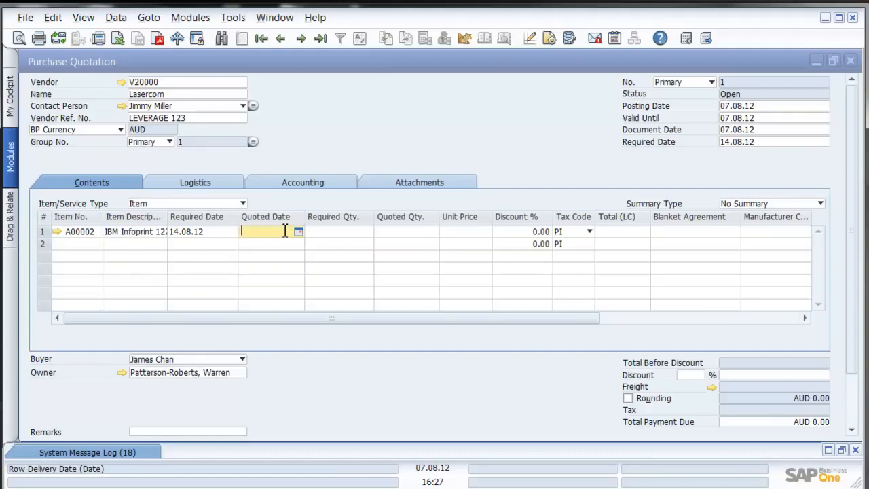
type("d")
key("Tab")
type("1,200")
key("Tab")
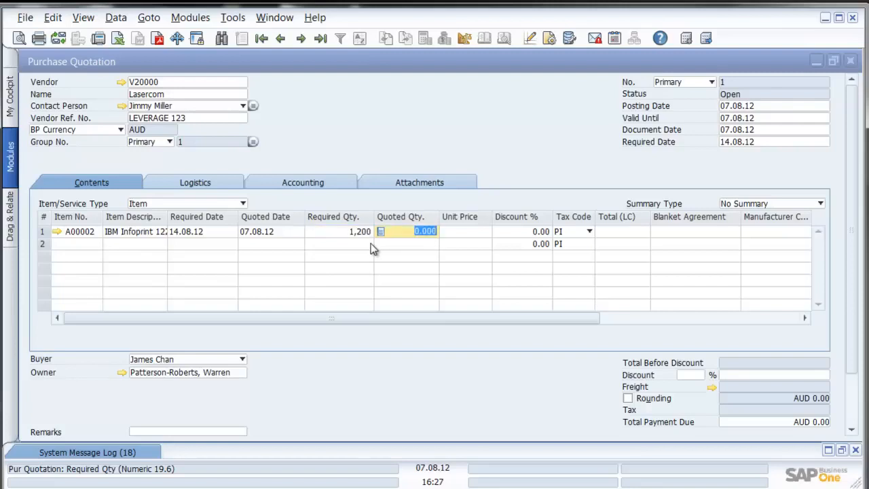
type("1200")
key("Tab")
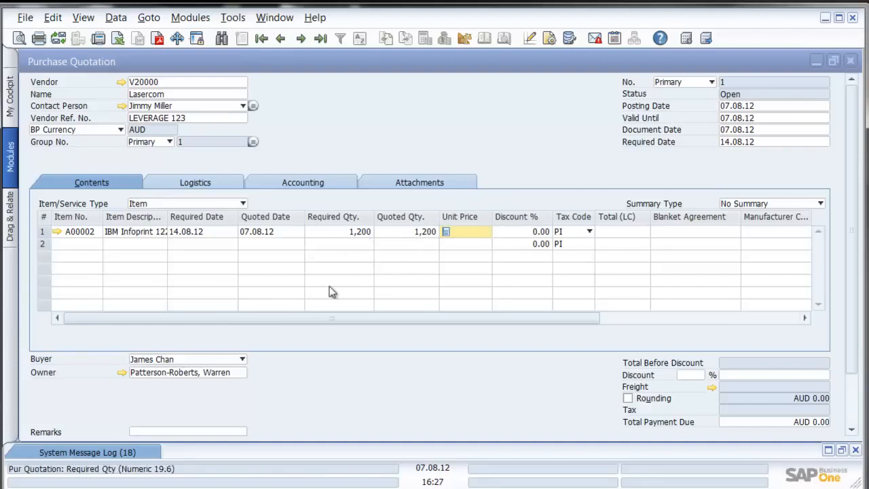
left_click(310, 324)
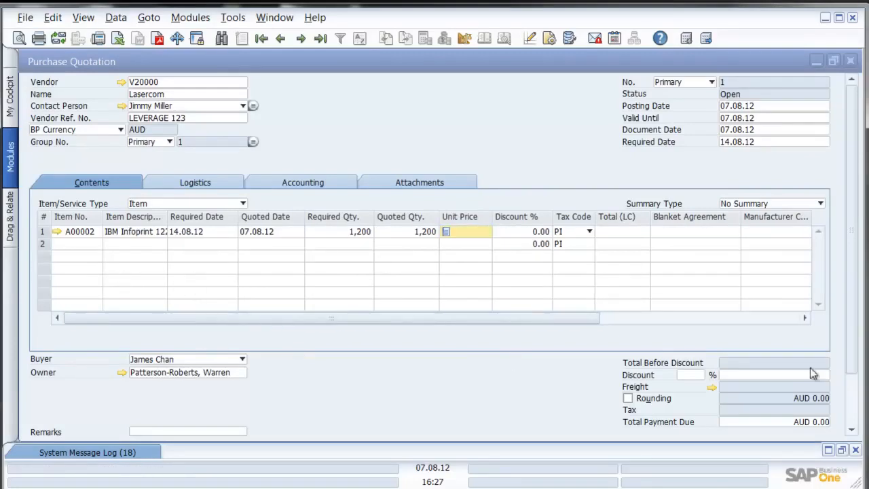
Step: Add the remark 'Please ensure that warranty info is included' and save the zero-total quotation
scroll(462, 329, "down", 3)
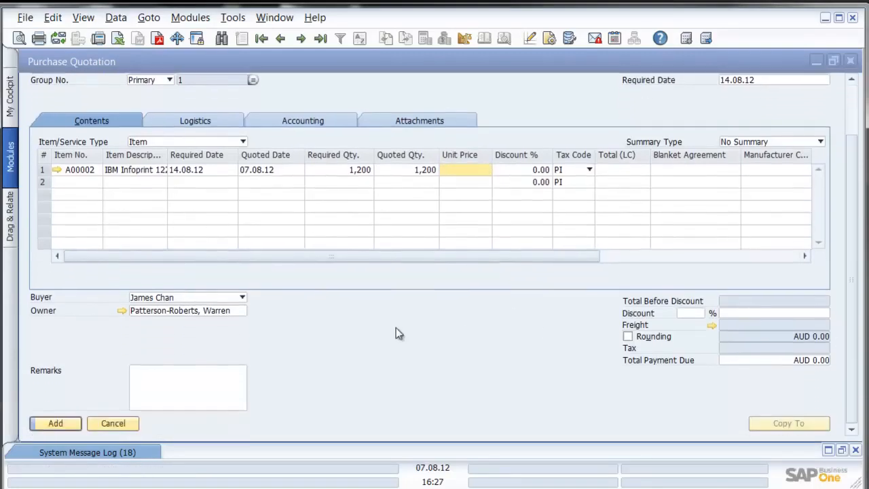
left_click(171, 371)
type("Please ensure that war")
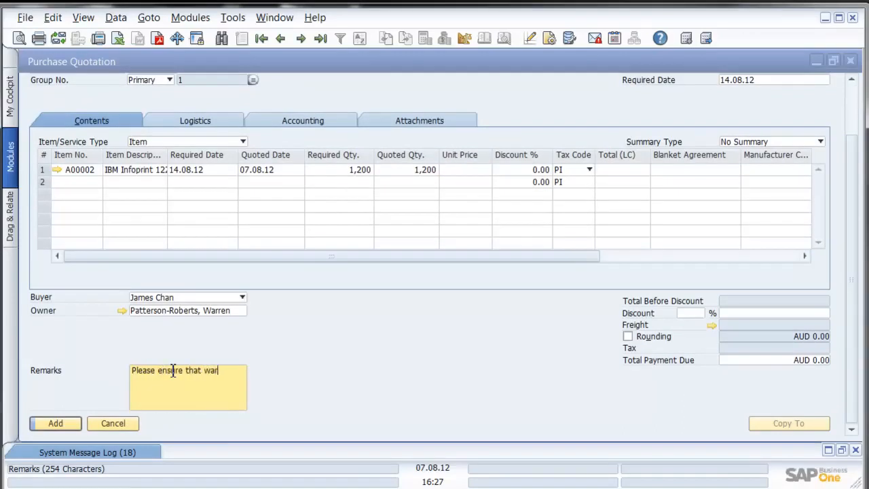
type("ranty info is included.")
left_click(55, 422)
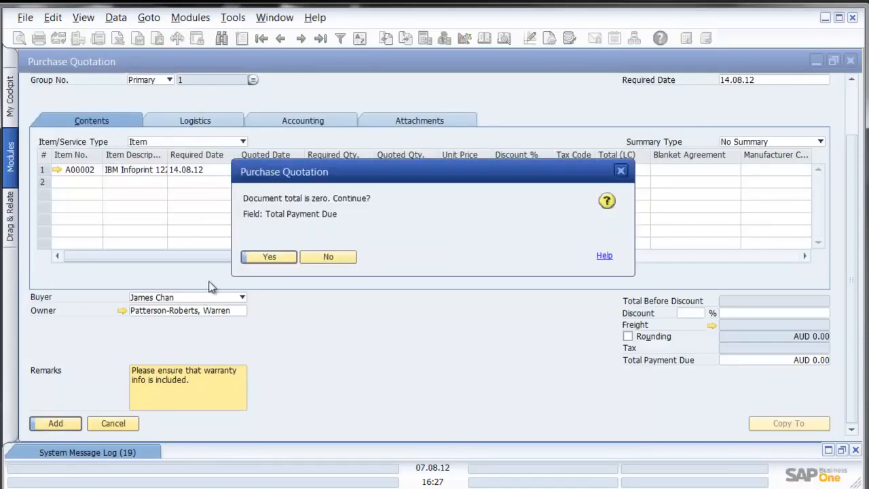
left_click(268, 259)
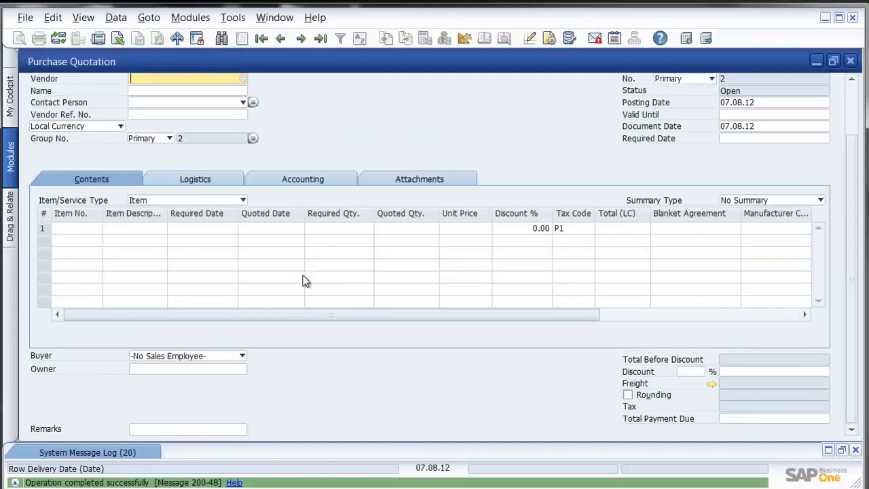
Step: Review the saved quotation as the previous record, then close the Purchase Quotation window
left_click(281, 39)
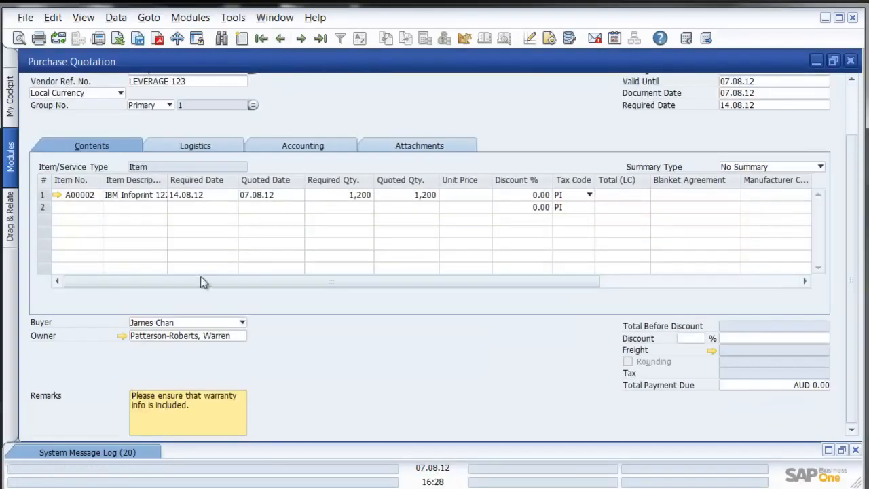
left_click_drag(853, 157, 848, 91)
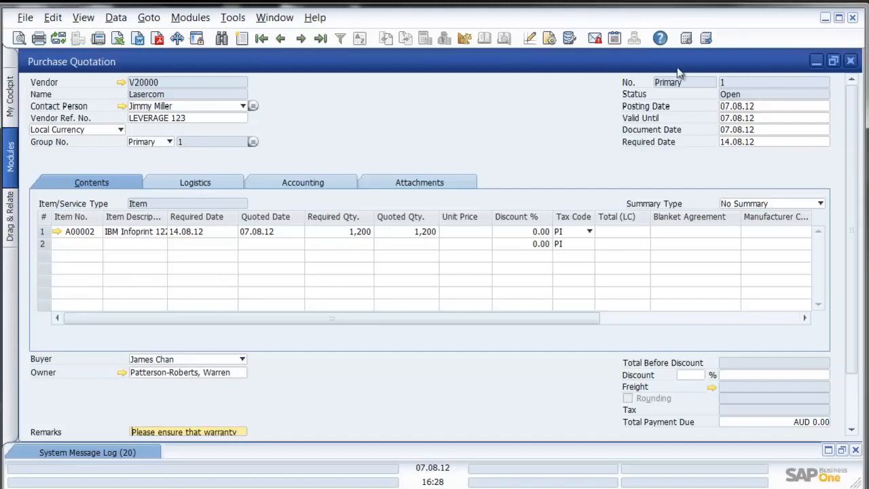
left_click(850, 61)
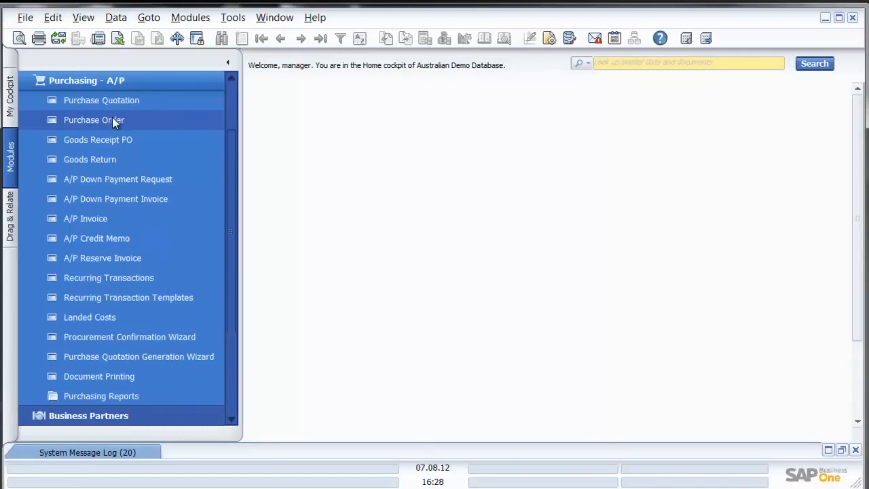
Step: Start a new purchase order with Lasercom as the vendor
left_click(93, 120)
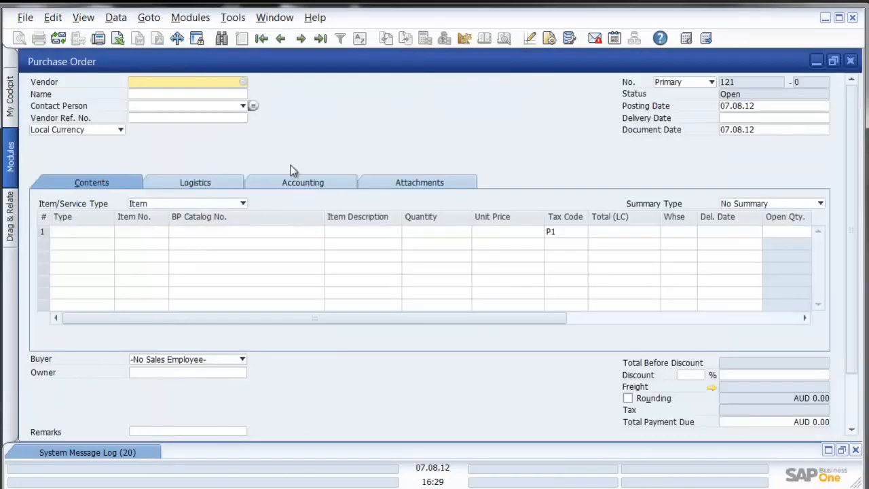
left_click(243, 82)
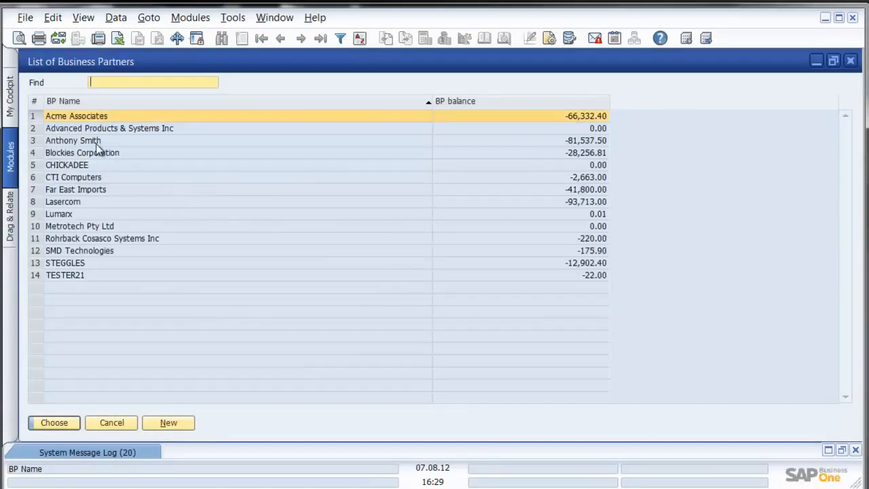
double_click(73, 205)
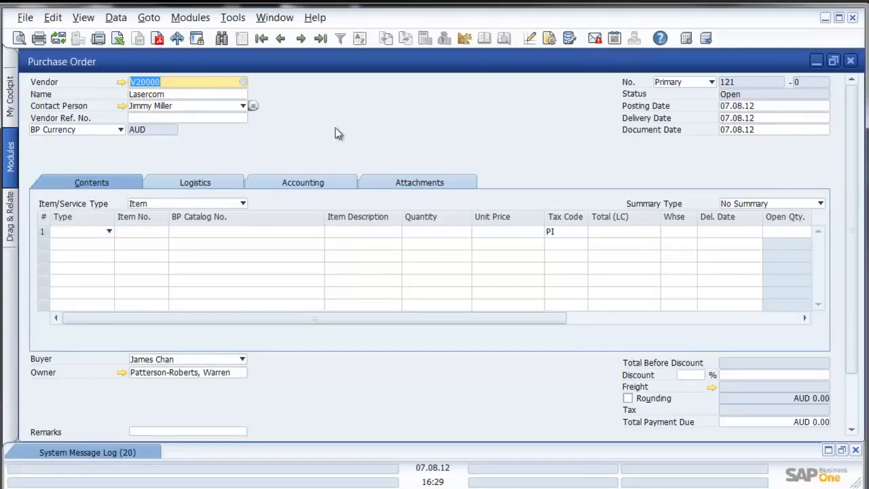
Step: Add IBM Infoprint 1222 at AUD 125.00 in row 1 and make row 2 a Text row
left_click(153, 232)
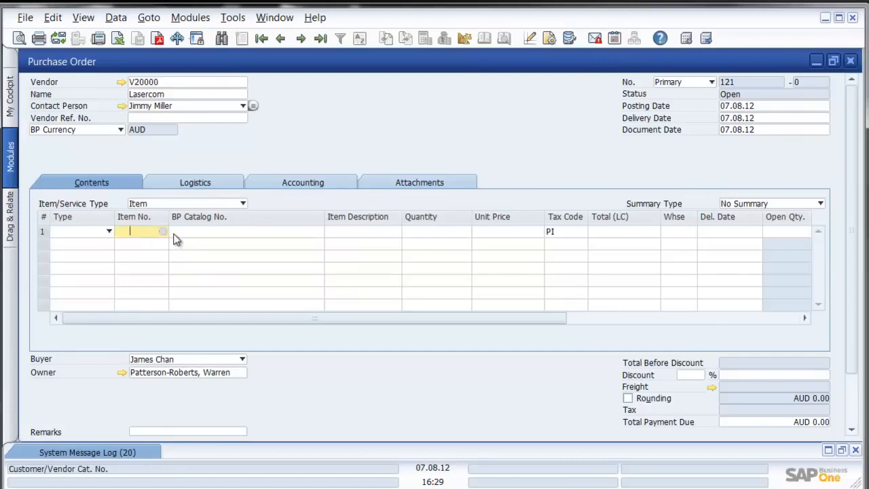
left_click(354, 233)
type("ibm")
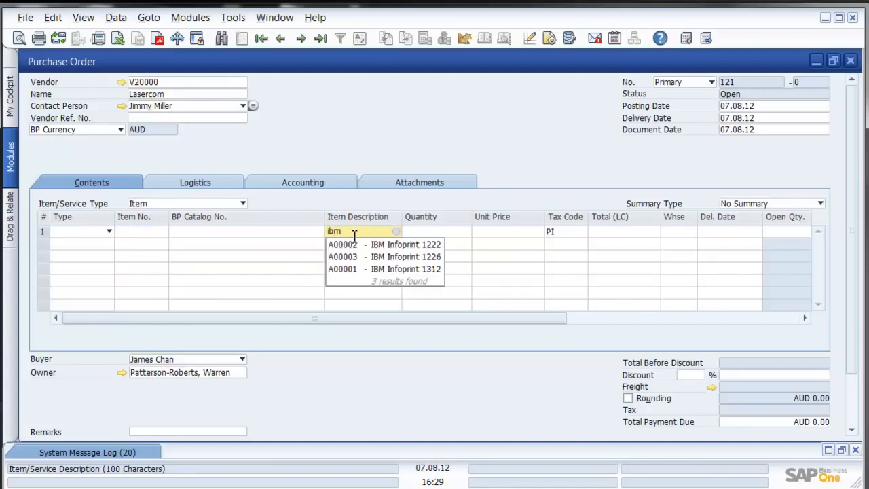
left_click(374, 244)
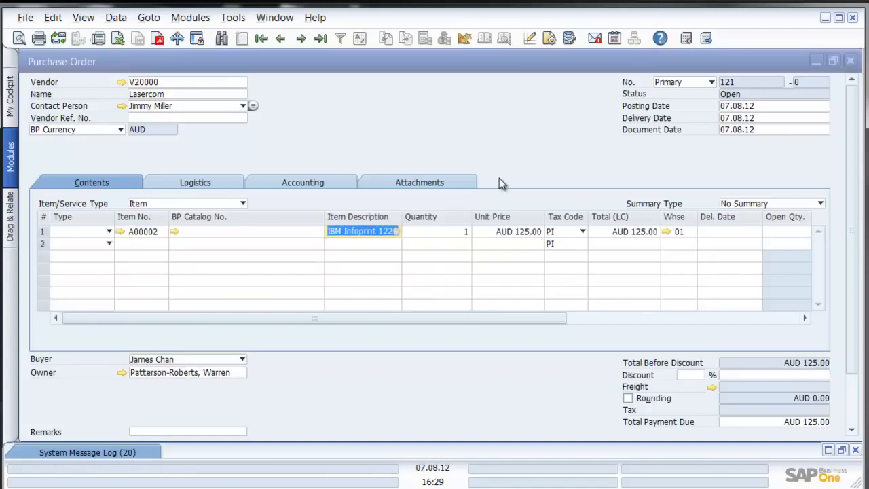
left_click(109, 243)
left_click(79, 270)
Step: Enter the row 2 text 'Please note that warranty must be 3 years.'
type("Please note that warranty must be 3 years.")
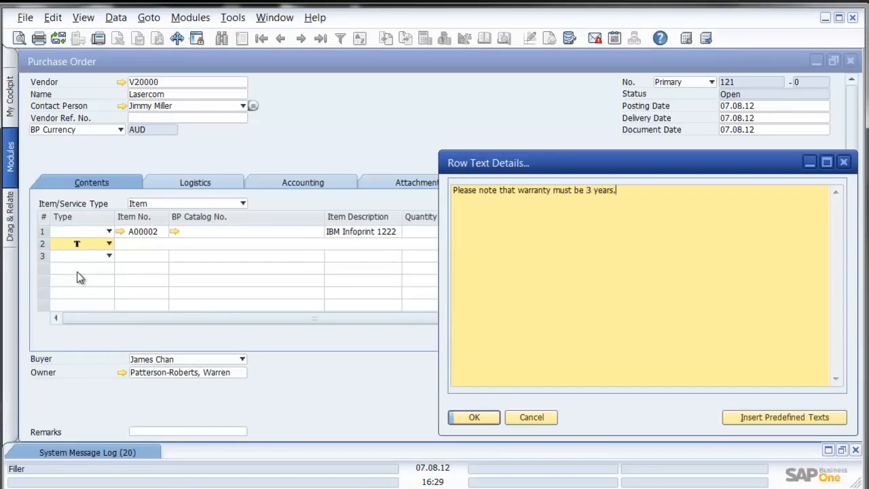
left_click(487, 419)
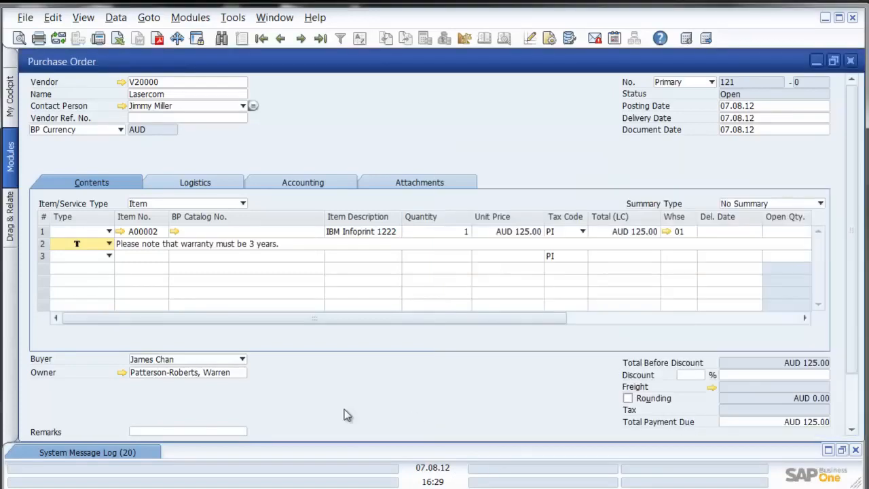
left_click(175, 432)
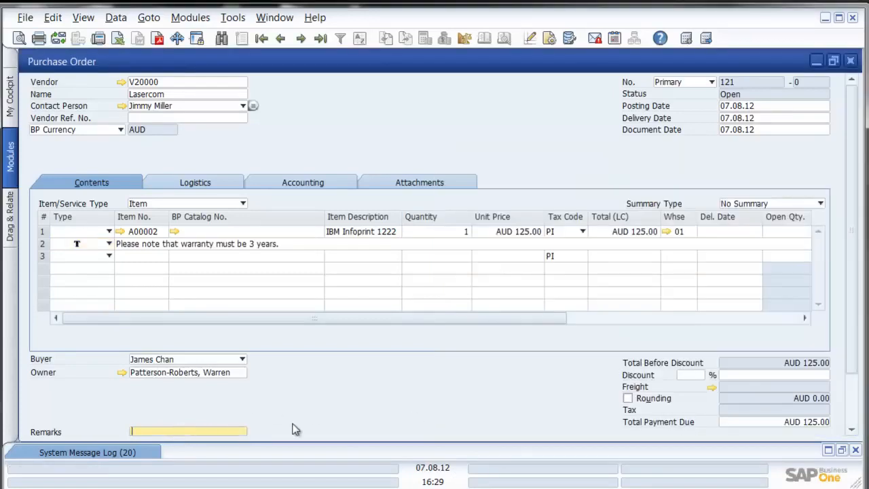
Step: Set row 1's delivery date to 21.08.12
left_click(745, 232)
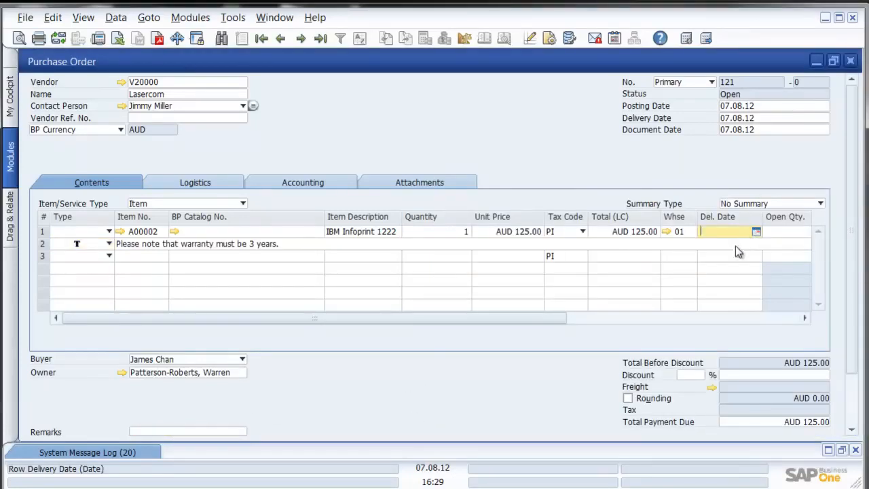
left_click(755, 232)
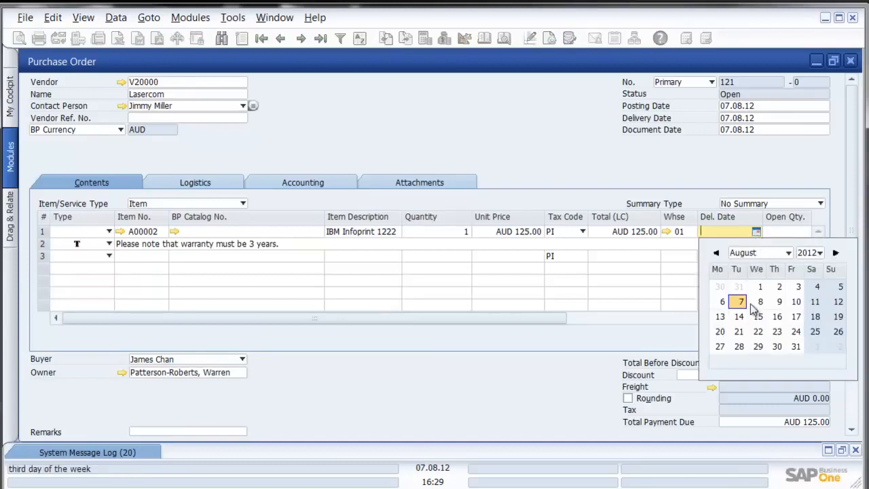
left_click(739, 332)
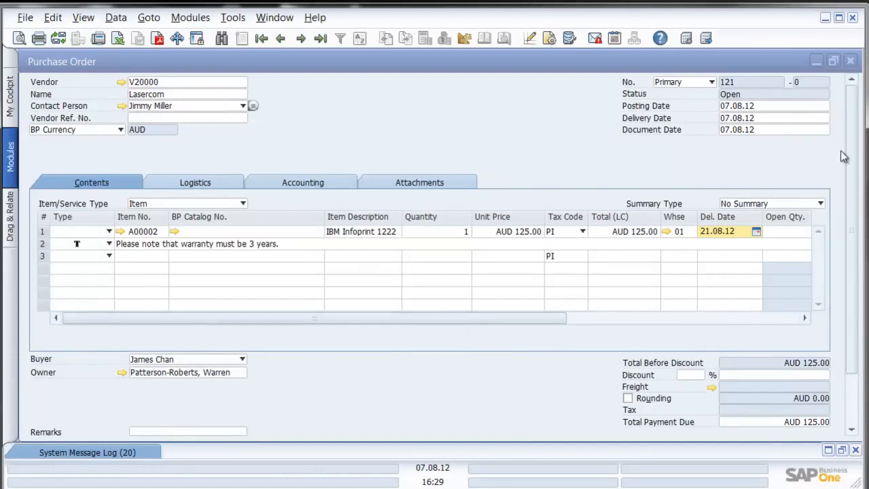
left_click_drag(850, 159, 835, 233)
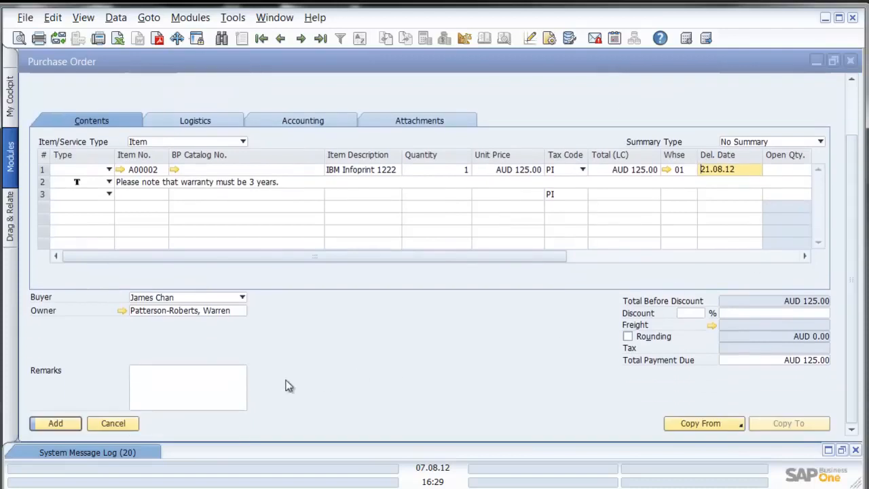
Step: Add the Lasercom purchase order and close the Purchase Order window
left_click(73, 423)
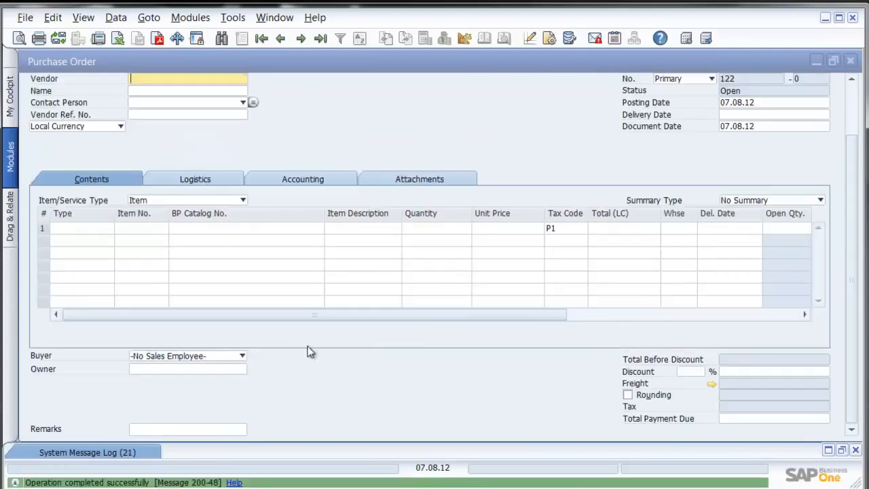
left_click(852, 61)
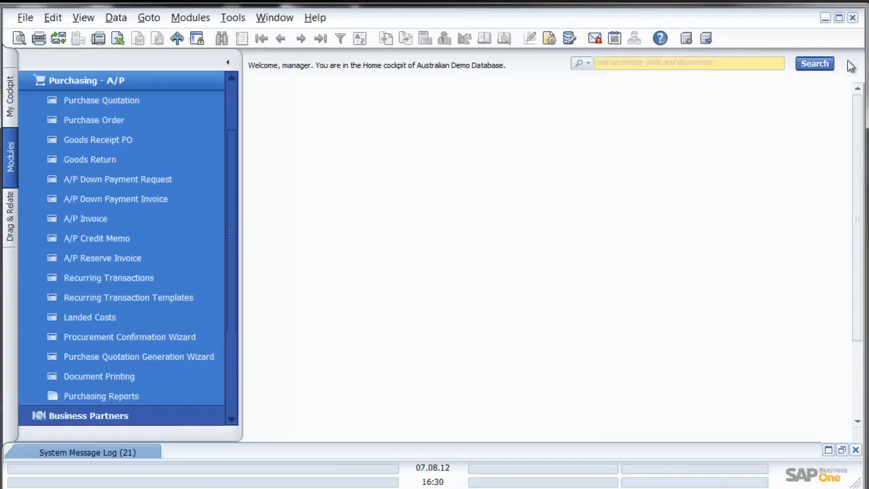
Step: From Messages/Alerts, open the approval request for draft 121 and set Decision to Approved
left_click(595, 38)
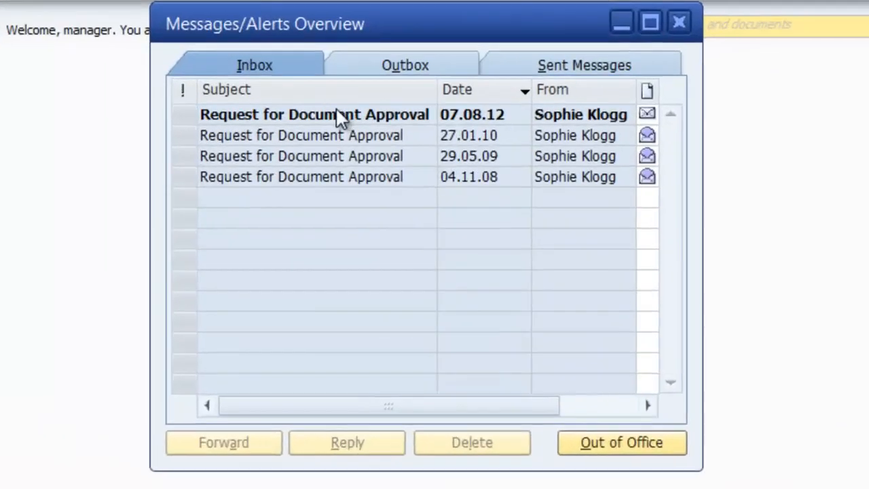
left_click(454, 116)
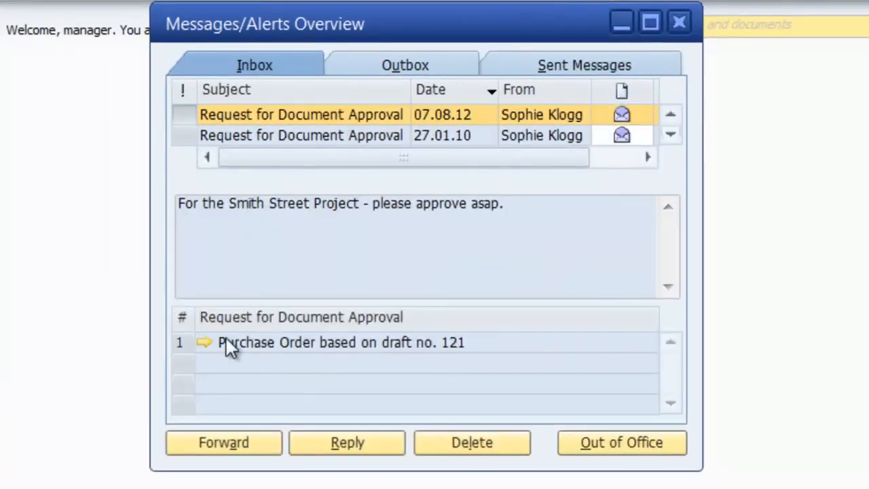
left_click(205, 342)
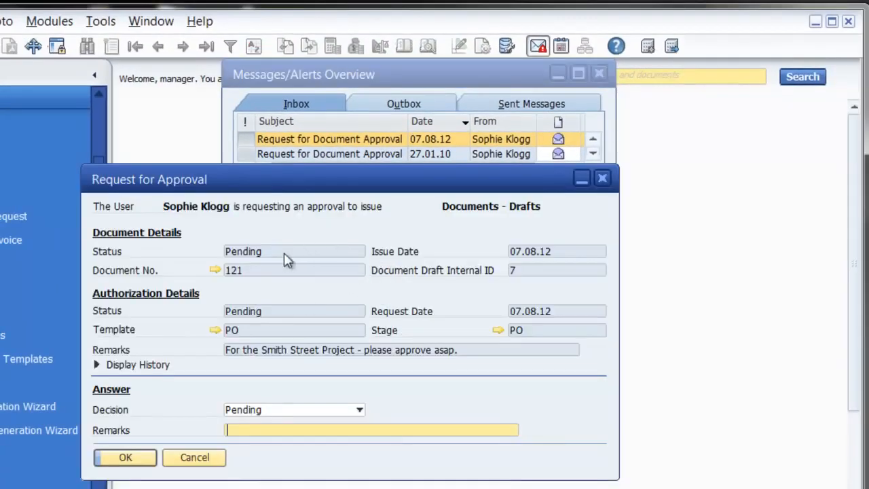
left_click(258, 411)
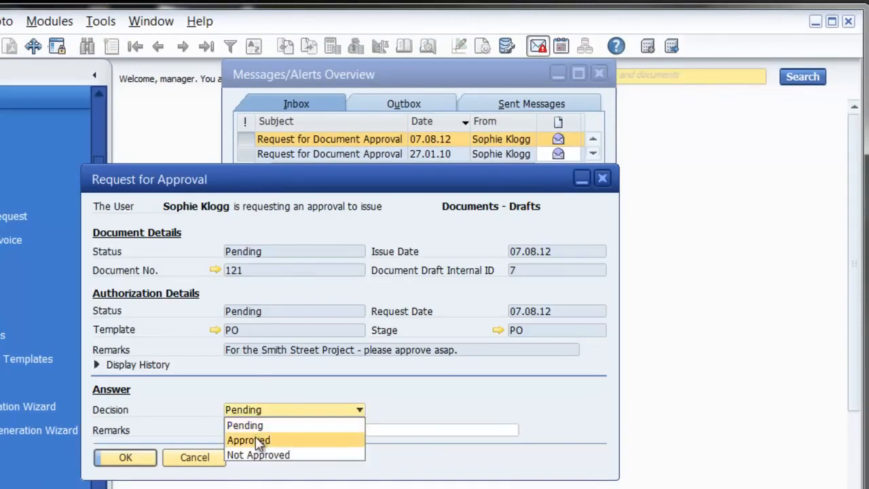
left_click(258, 439)
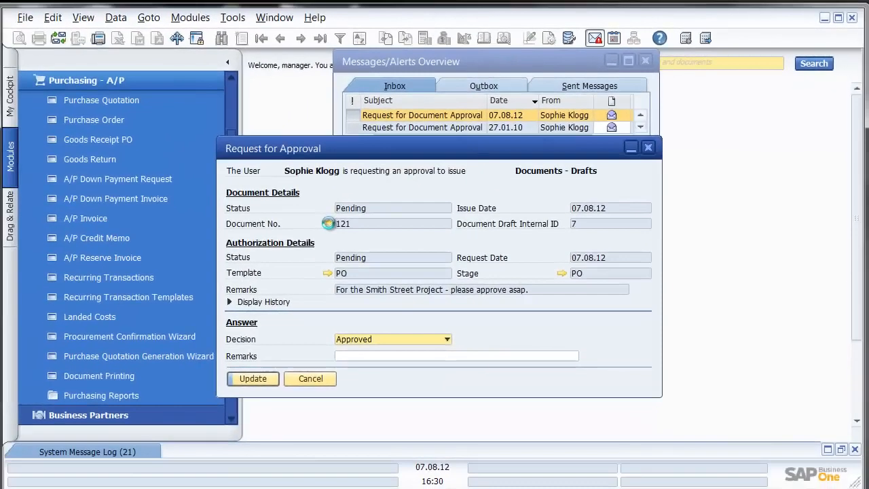
Step: Check draft purchase order 121, submit the approval, and close the messages window
left_click(328, 224)
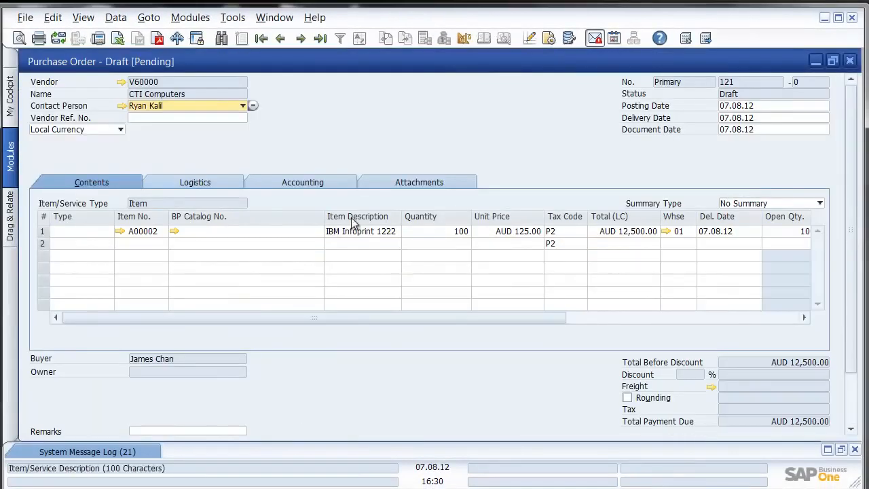
left_click(851, 61)
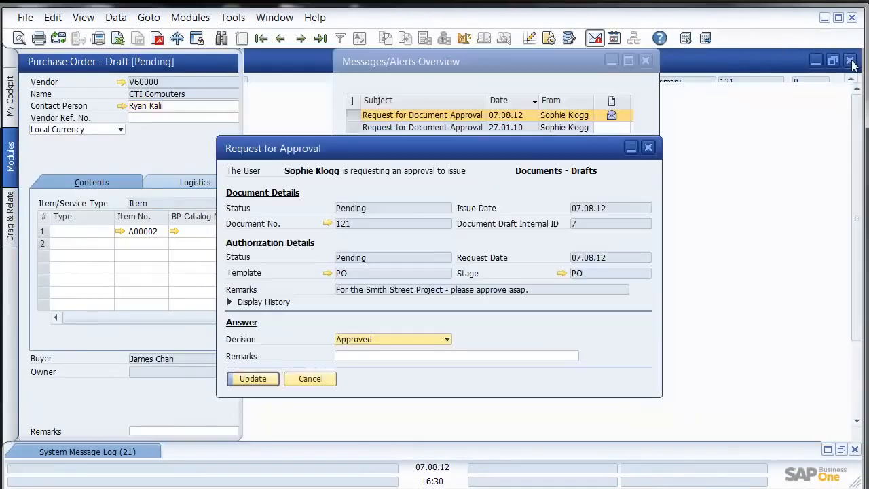
left_click(260, 380)
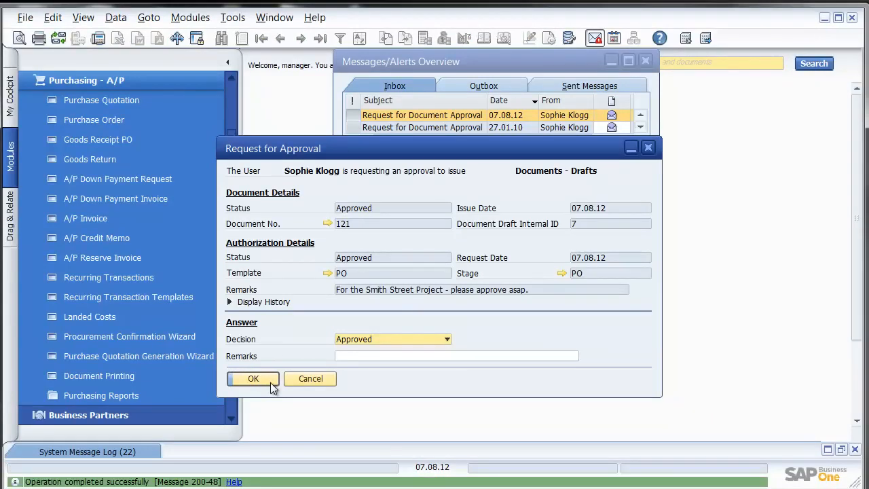
left_click(268, 379)
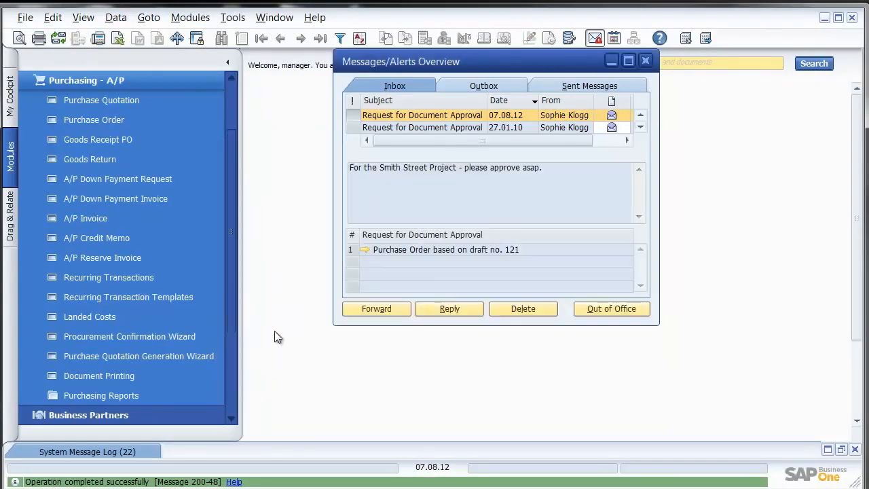
left_click(646, 60)
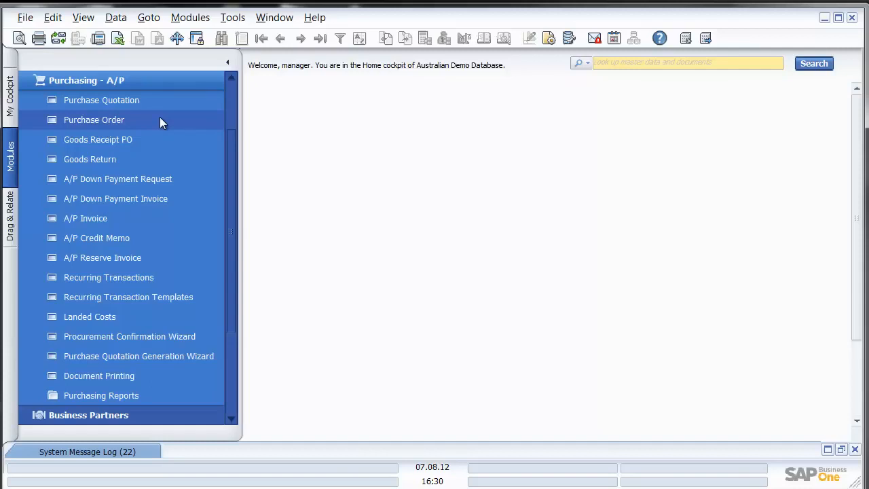
Step: Start a new service-type purchase order with CTI Computers as the vendor
left_click(109, 119)
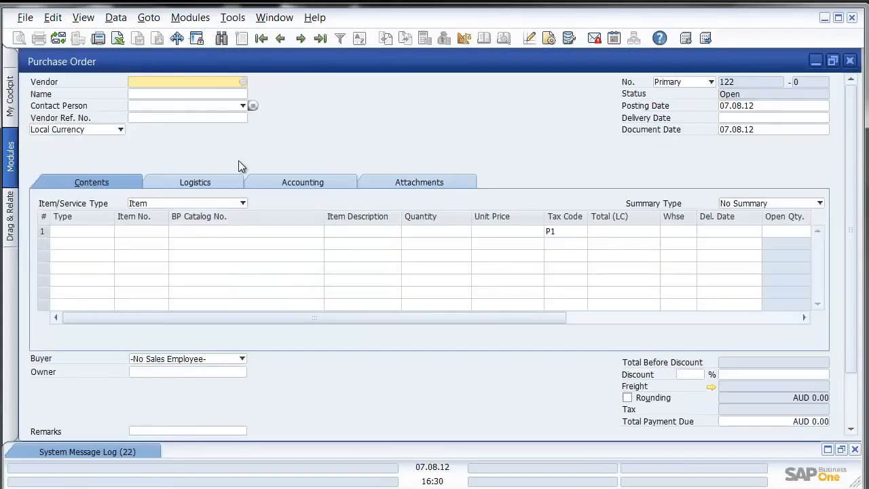
left_click(218, 203)
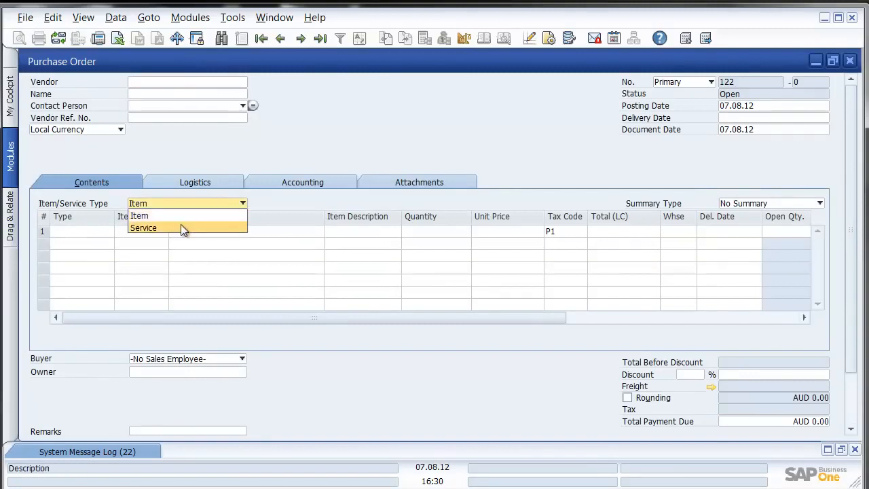
left_click(180, 226)
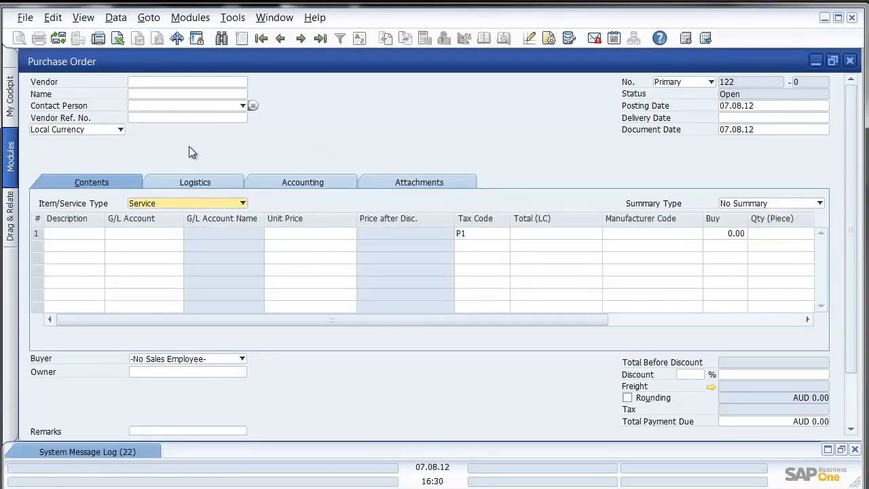
left_click(208, 81)
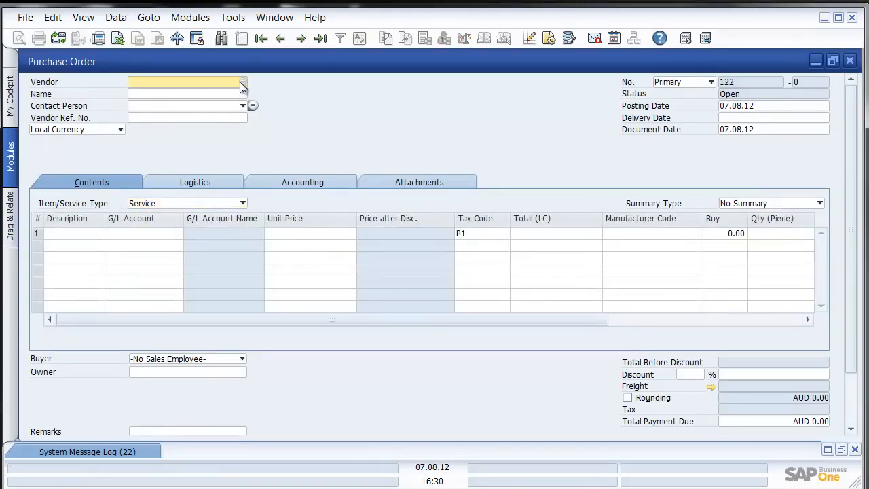
left_click(243, 81)
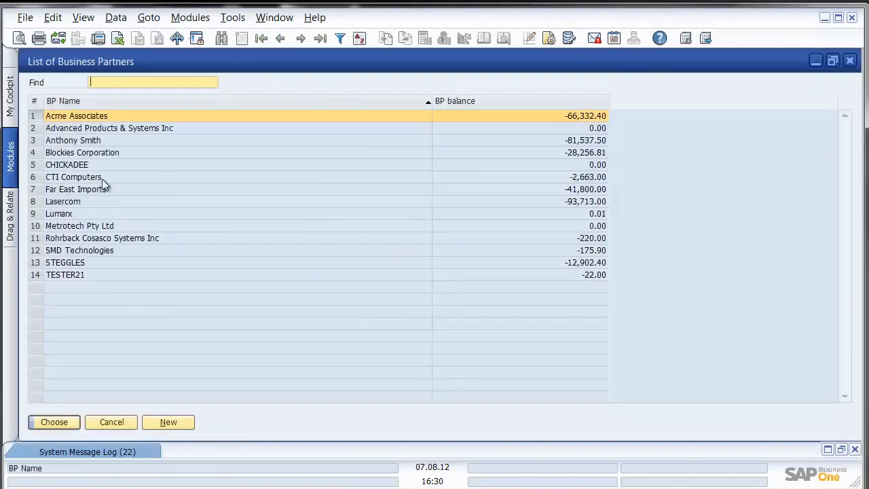
double_click(98, 177)
Step: Enter service line 'Please install PC anti-virus SW' on account 102010 at AUD 1,200.00
left_click(80, 232)
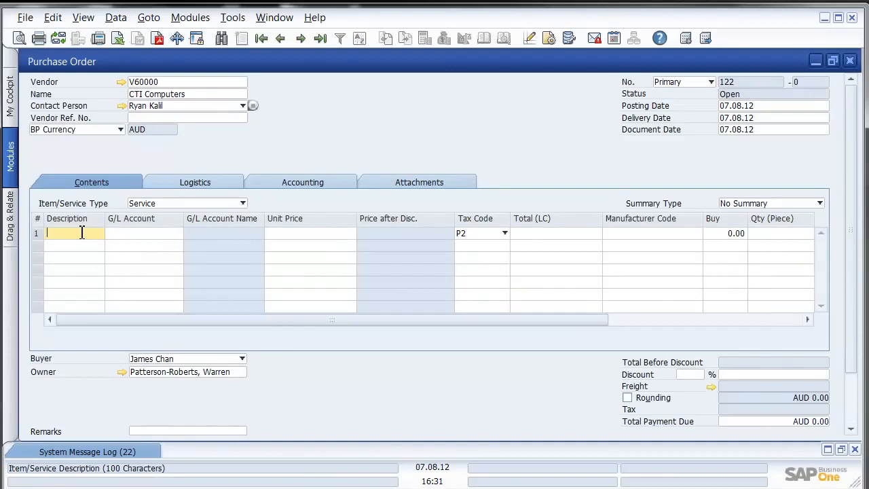
type("Pleas")
type("e insta")
type("ll PC ")
type("anti")
type("-v")
type("irus")
type(" SW")
key("Tab")
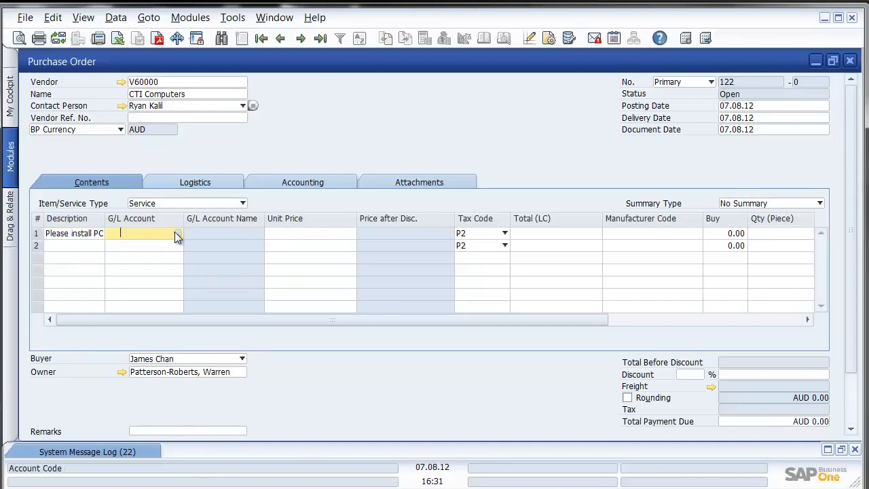
left_click(179, 232)
double_click(252, 176)
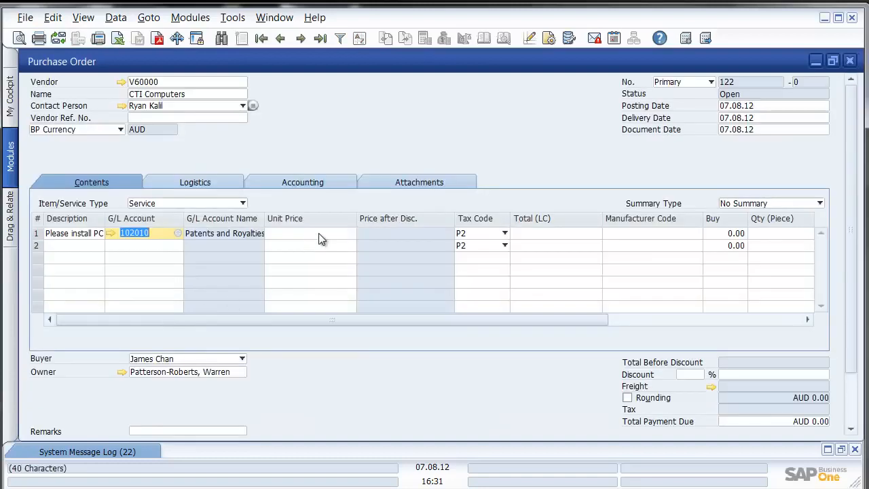
left_click(317, 241)
type("1200")
key("Tab")
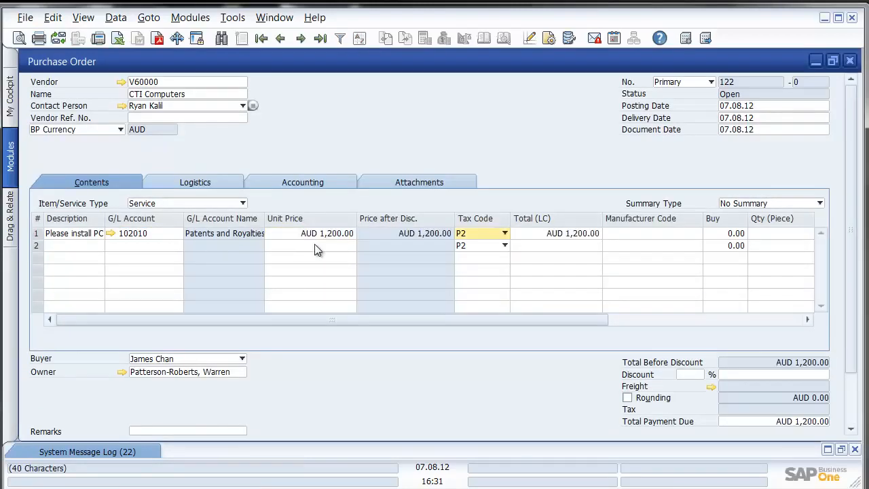
Step: Add the purchase order, review it as the previous record, then close it
scroll(854, 188, "down", 1)
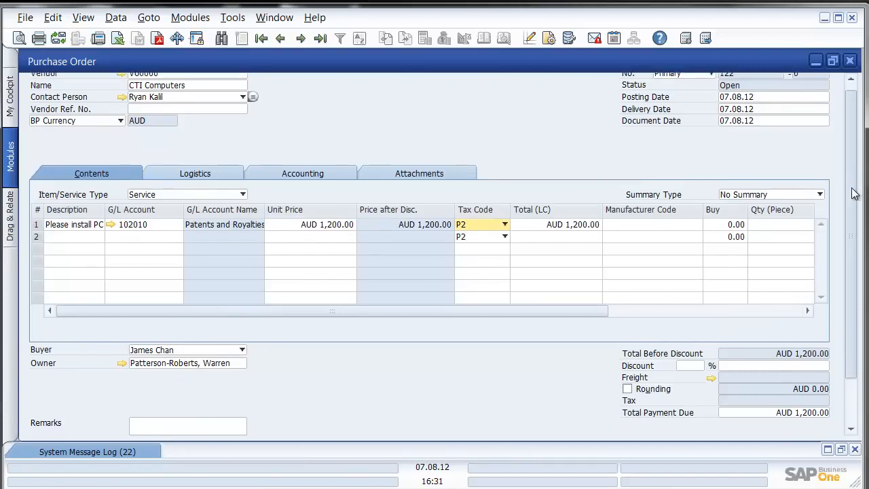
scroll(854, 188, "down", 3)
left_click(152, 374)
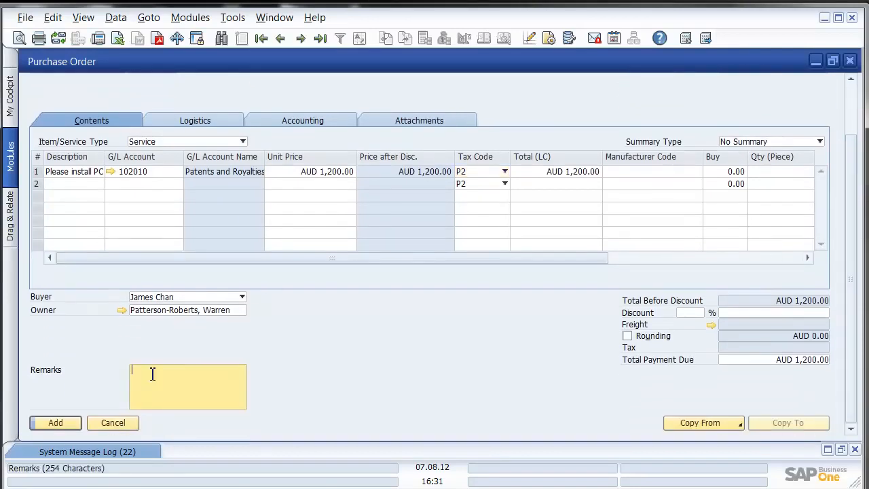
left_click(57, 422)
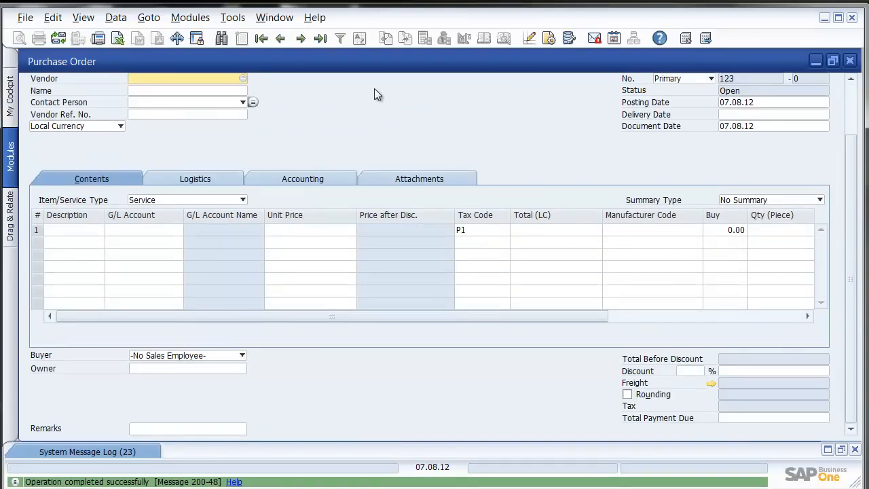
left_click(279, 38)
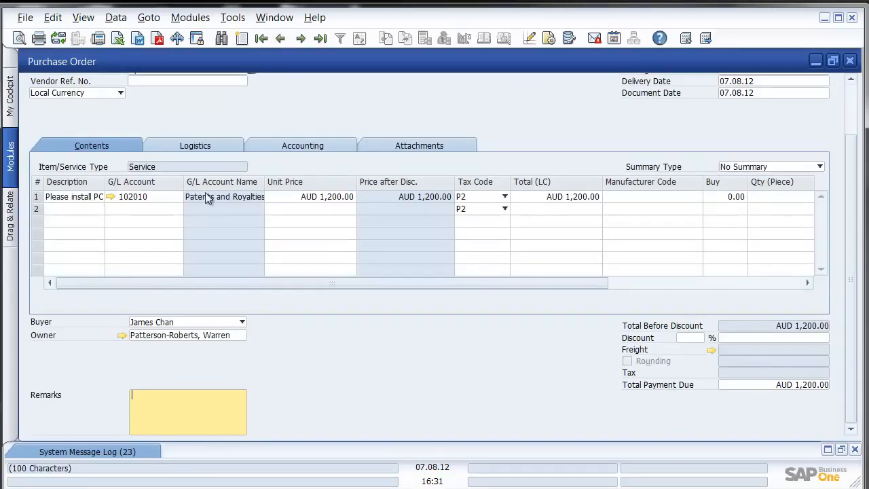
left_click(849, 60)
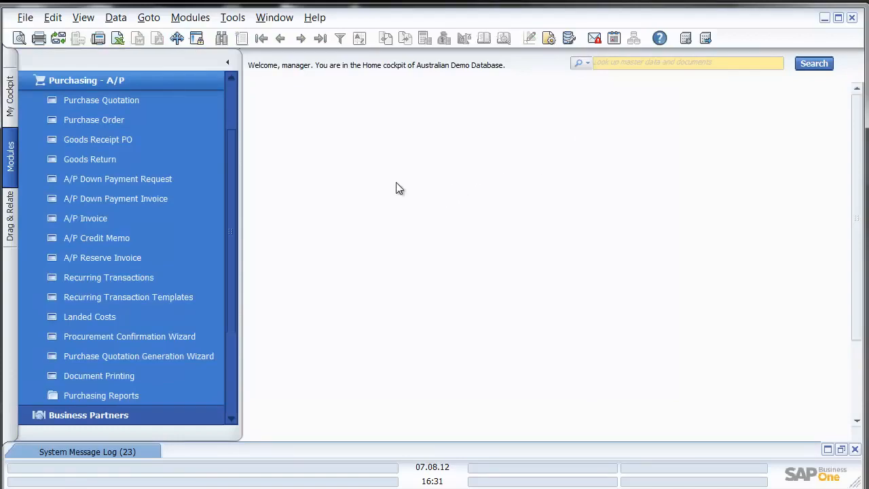
Step: Open a new goods receipt PO, maximized, with Lasercom as the vendor
left_click(129, 141)
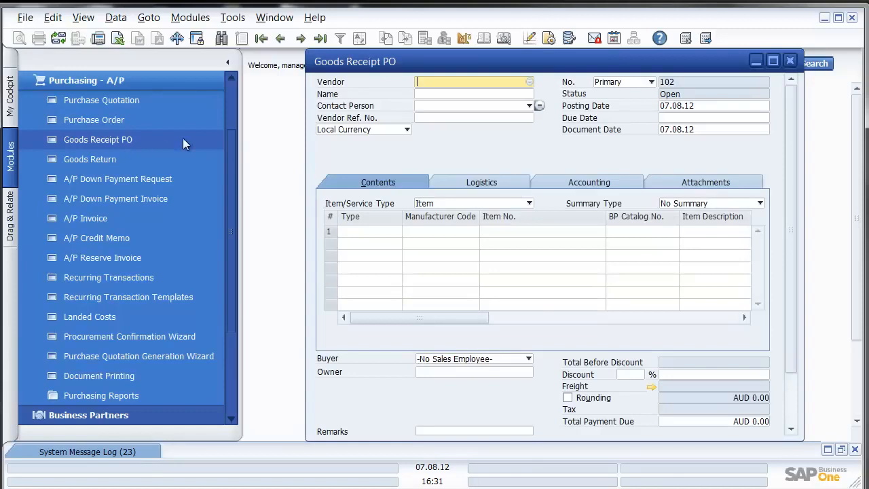
left_click_drag(489, 66, 444, 68)
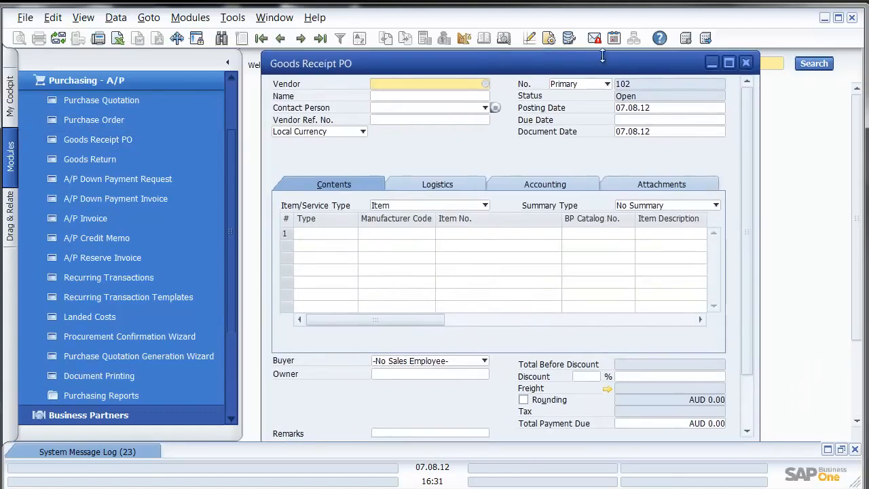
left_click(728, 63)
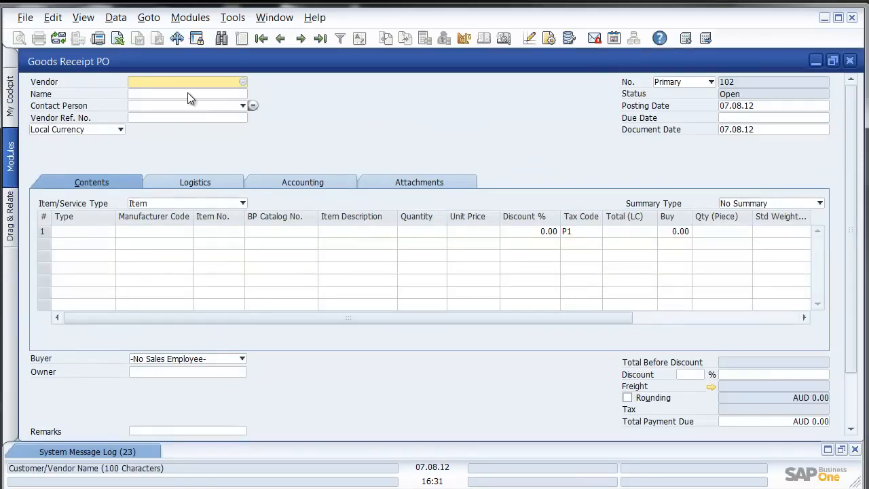
left_click(242, 82)
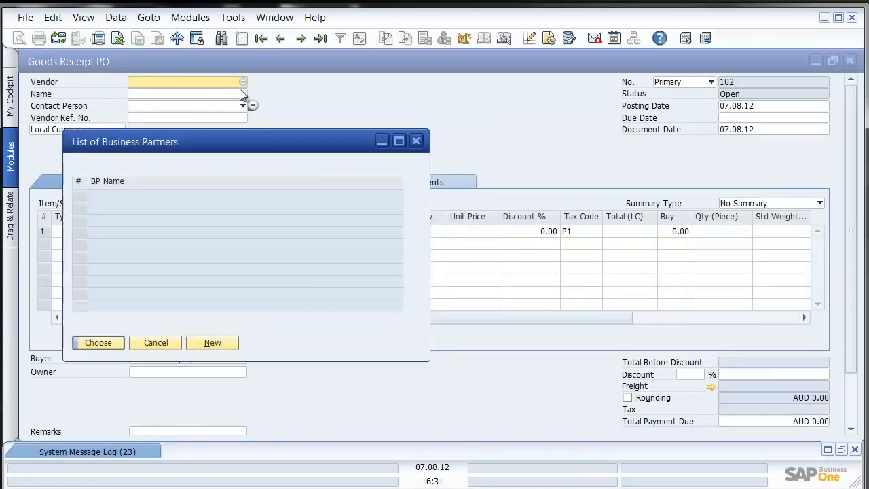
double_click(75, 201)
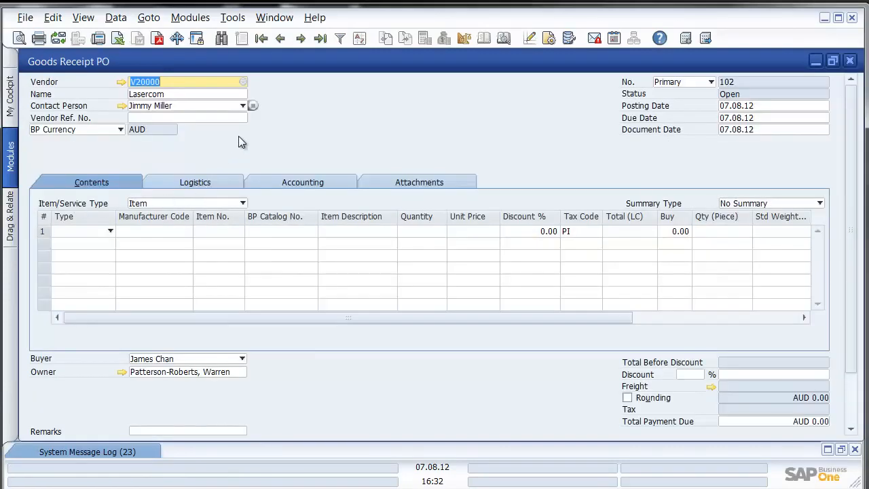
Step: Choose to copy from Lasercom's purchase orders
left_click_drag(850, 266, 822, 380)
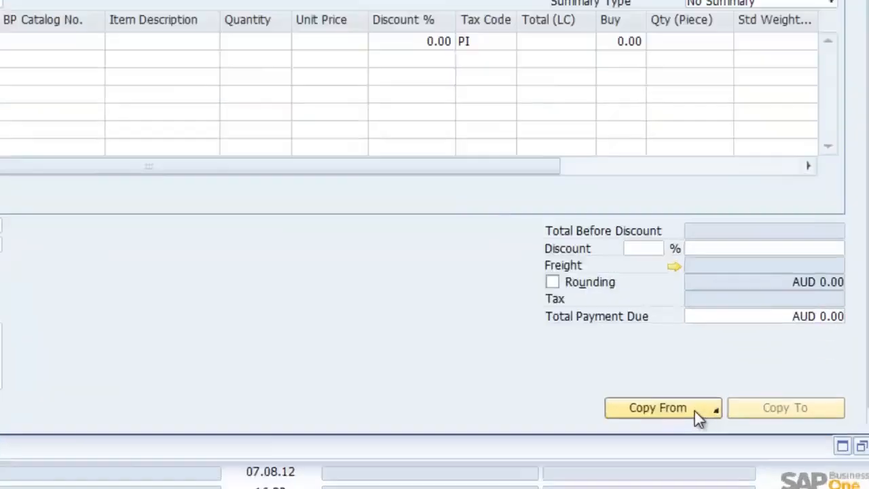
left_click(731, 426)
left_click(435, 182)
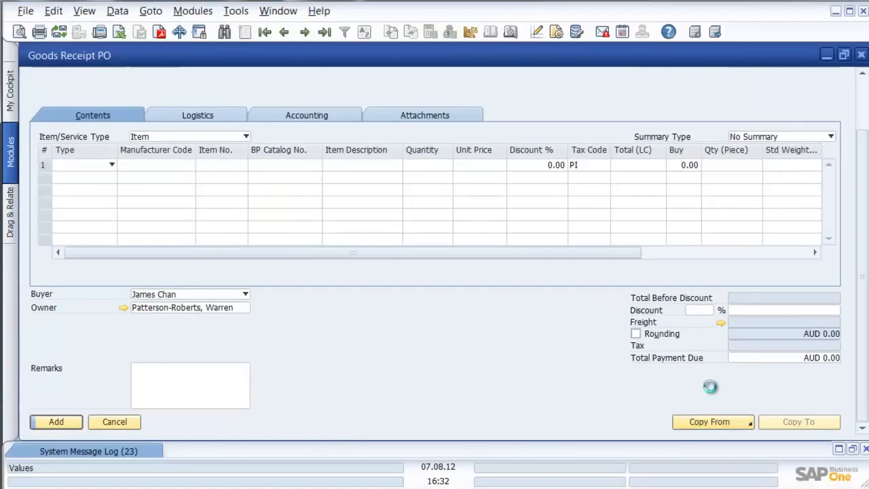
Step: Draw purchase order 121's IBM Infoprint 1222 line and warranty note into goods receipt PO 102
left_click(429, 296)
double_click(429, 302)
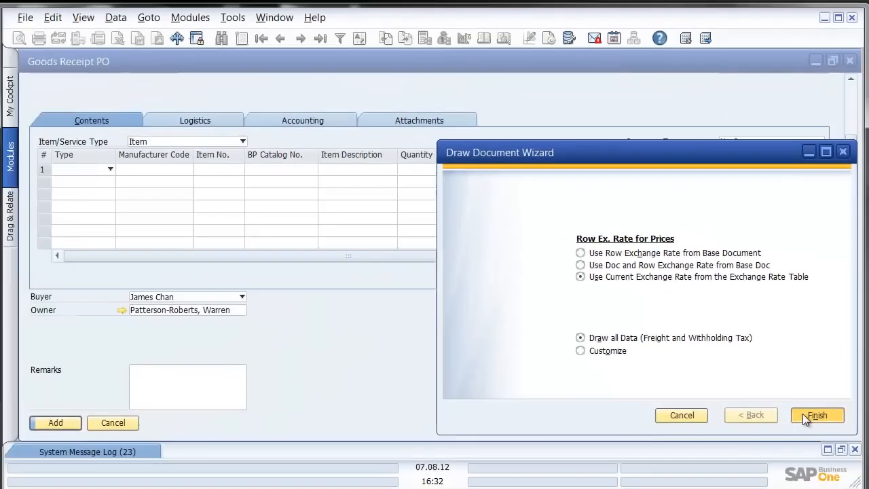
left_click(777, 439)
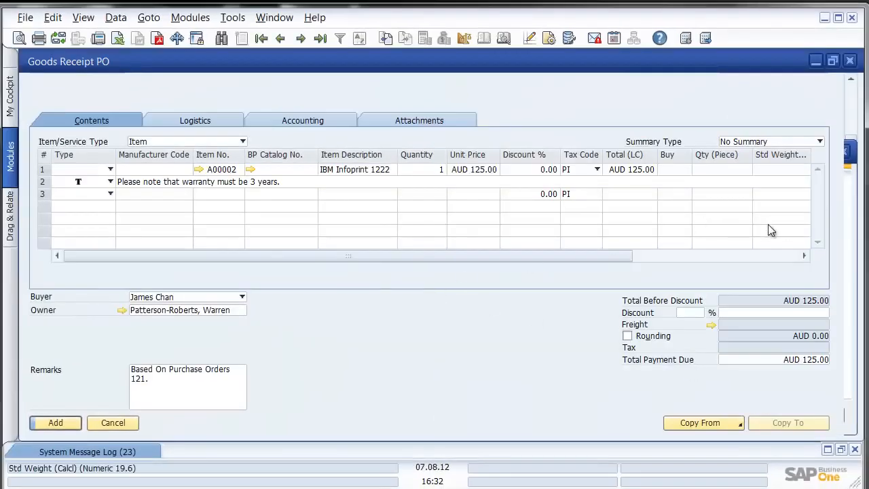
left_click(832, 61)
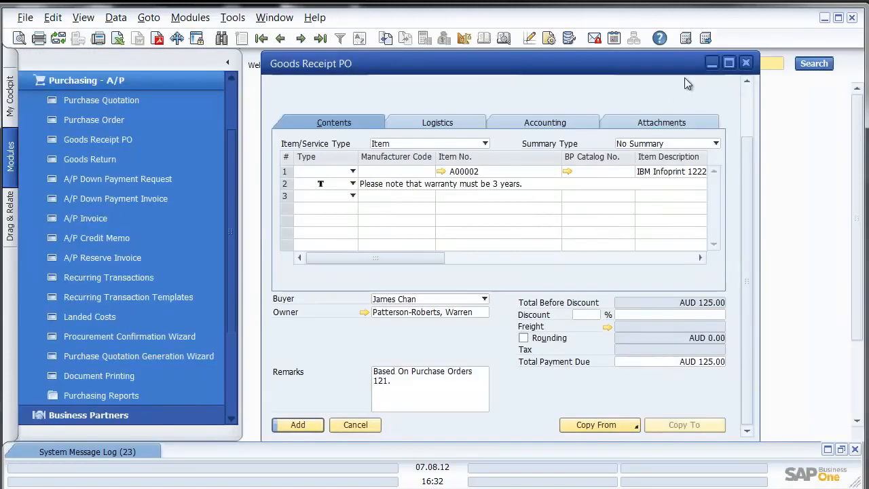
left_click(728, 63)
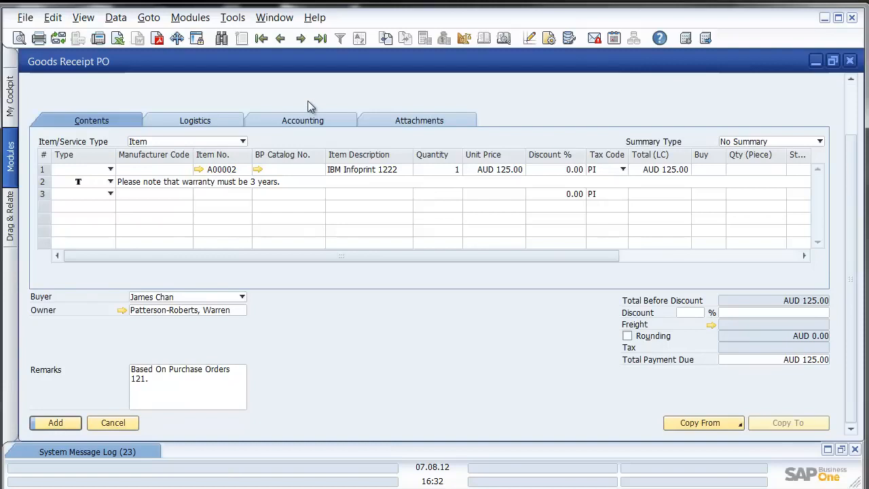
left_click_drag(851, 163, 853, 110)
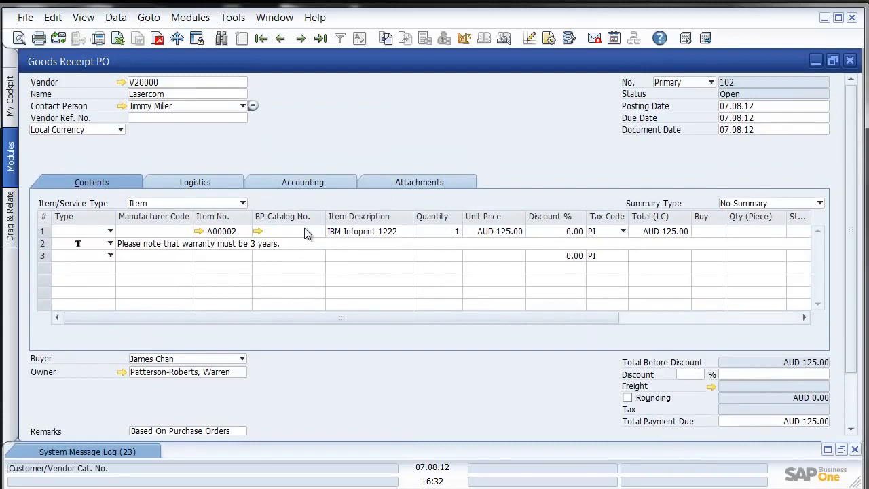
Step: Change row 1's quantity to 2 and set row 3's line type to Regular
left_click(437, 235)
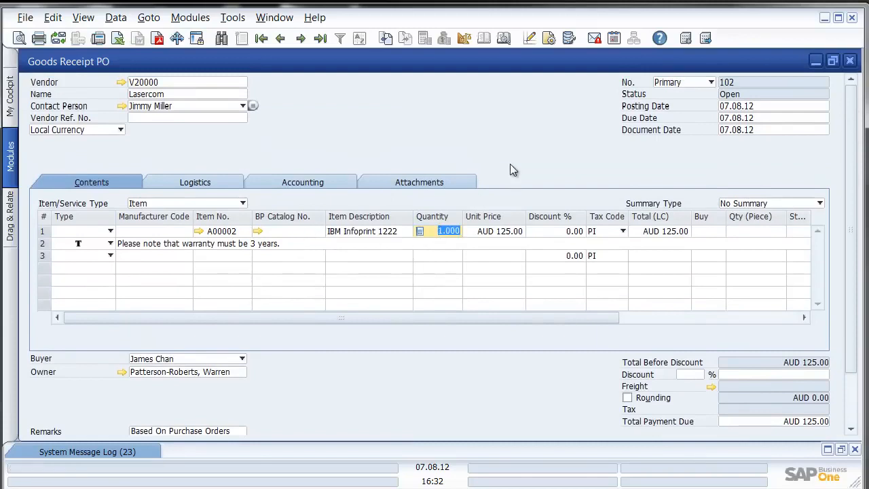
type("2")
key("Tab")
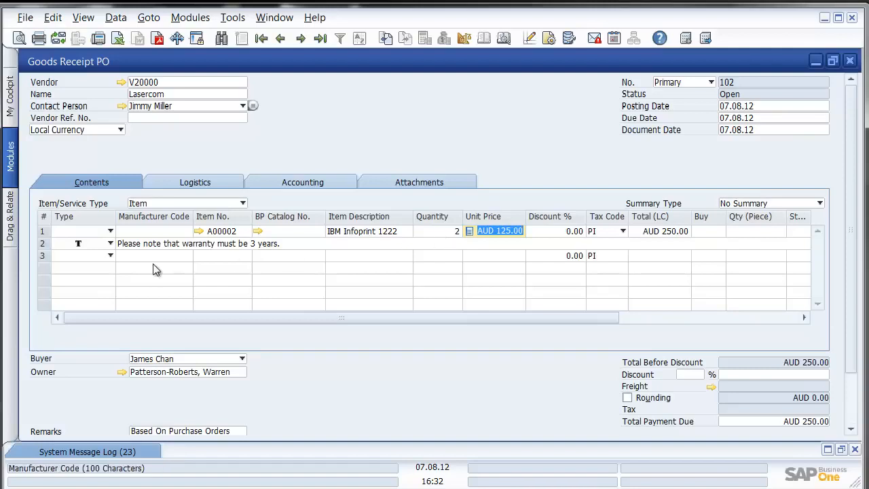
left_click(108, 257)
left_click(104, 267)
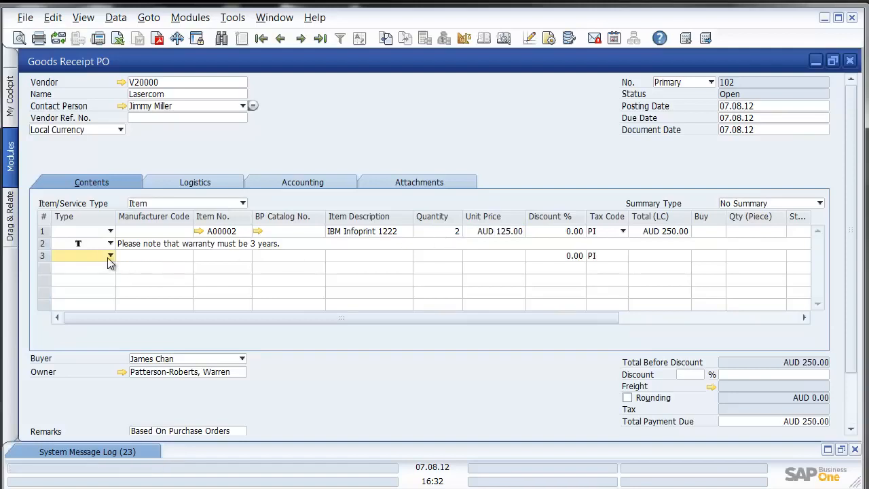
Step: Set row 1's quantity back to 1, then add the goods receipt PO and confirm
left_click(442, 231)
type("1")
key("Tab")
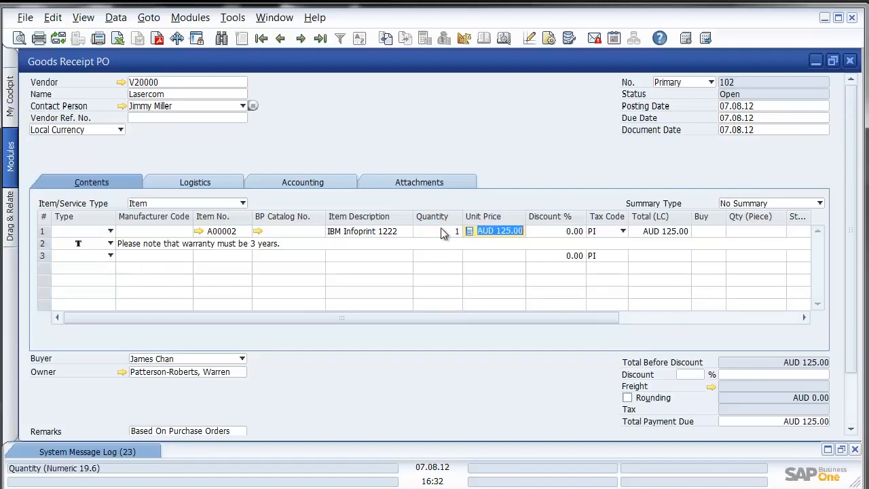
left_click_drag(854, 211, 846, 243)
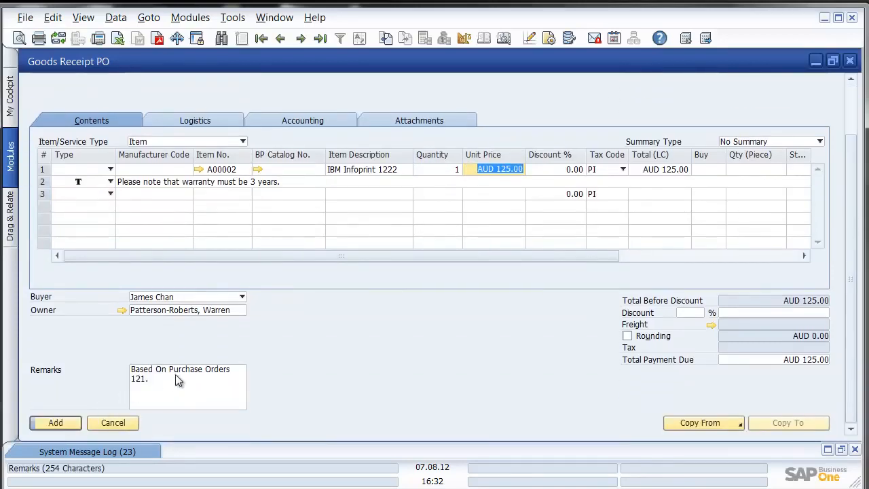
left_click(58, 422)
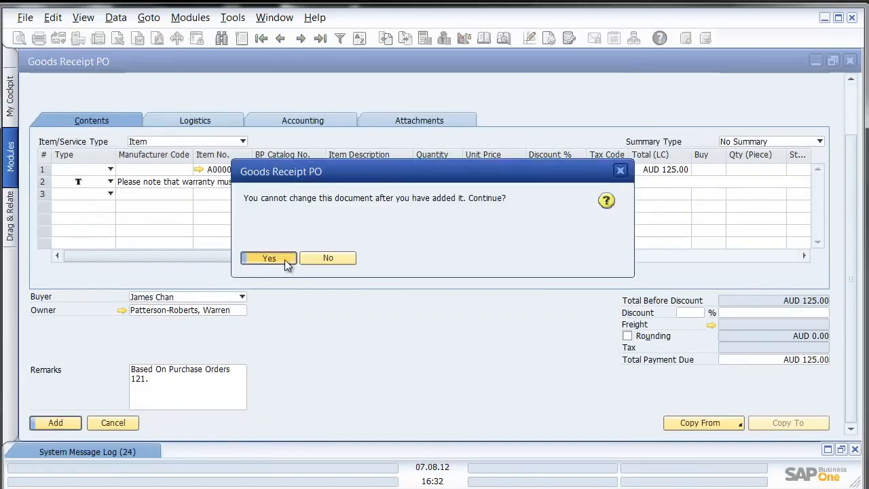
left_click(270, 258)
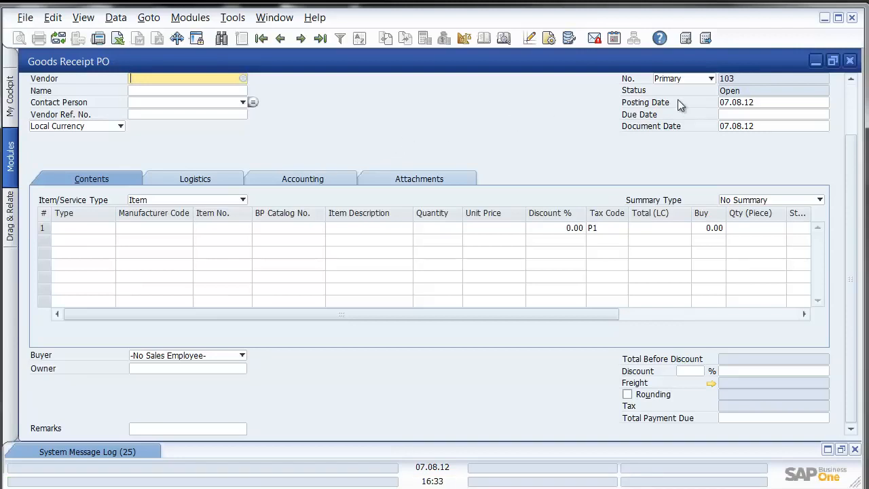
Step: Close the goods receipt PO and start a new A/P invoice for vendor Lasercom
left_click(849, 61)
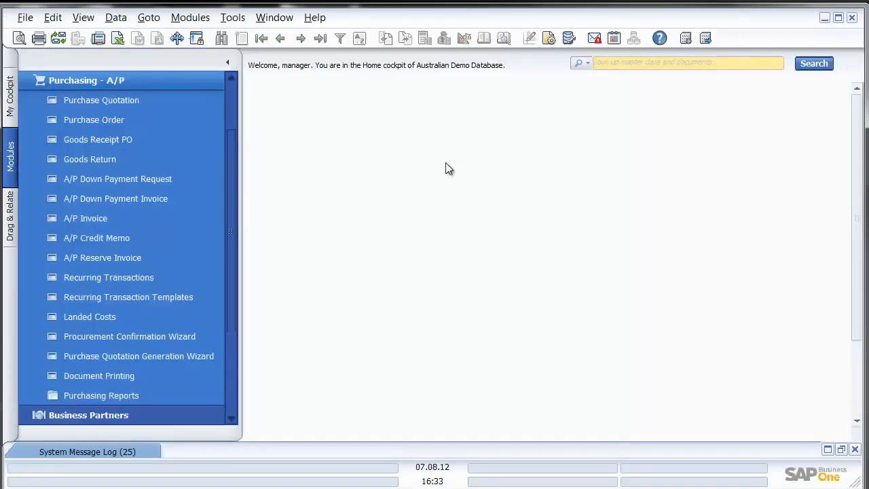
left_click(113, 226)
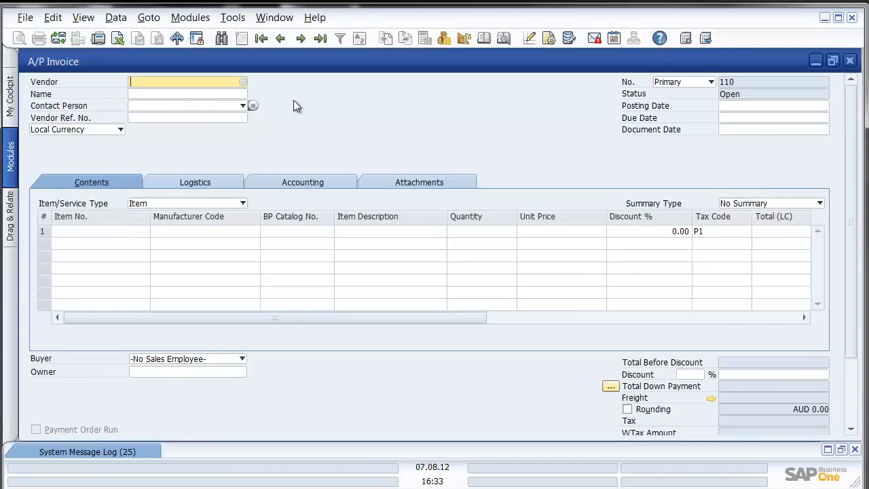
left_click(181, 95)
type("las")
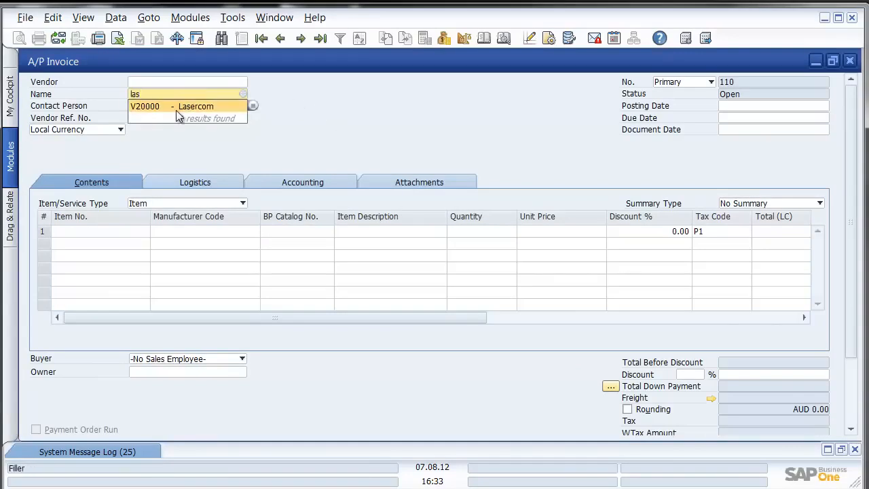
left_click(177, 108)
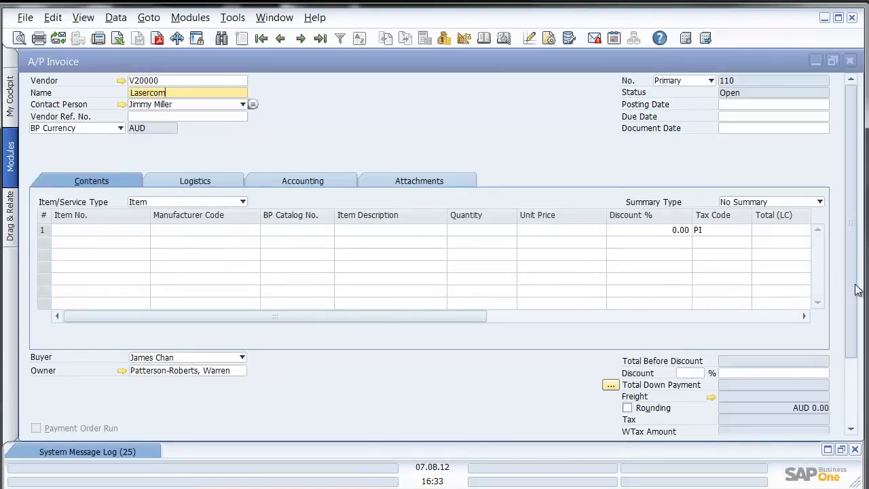
Step: Copy goods receipt PO 102 into the A/P invoice
left_click_drag(856, 281, 854, 370)
left_click(713, 423)
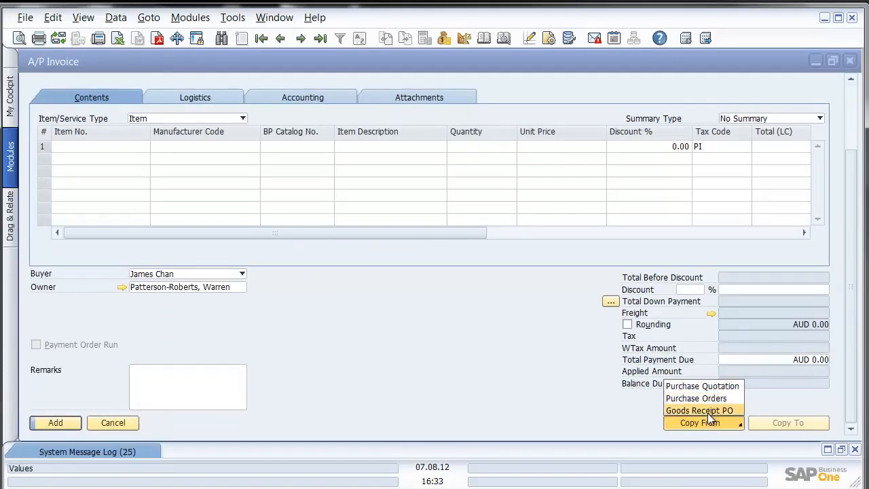
left_click(720, 410)
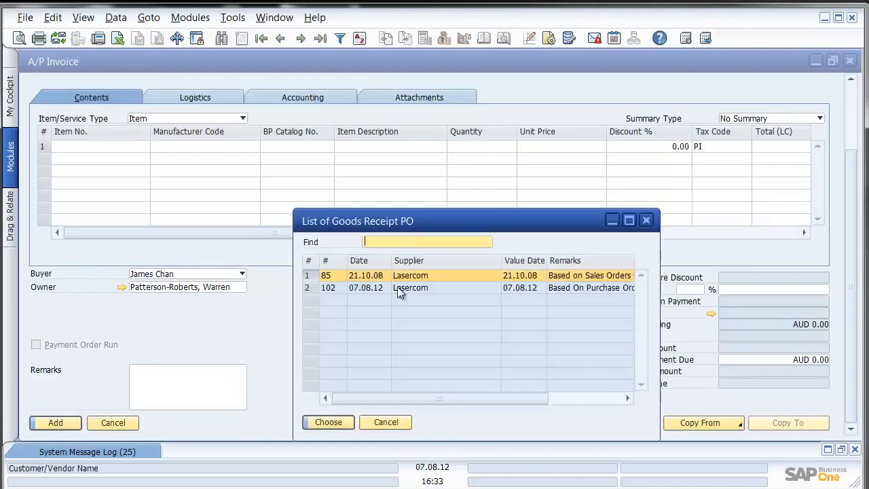
double_click(399, 287)
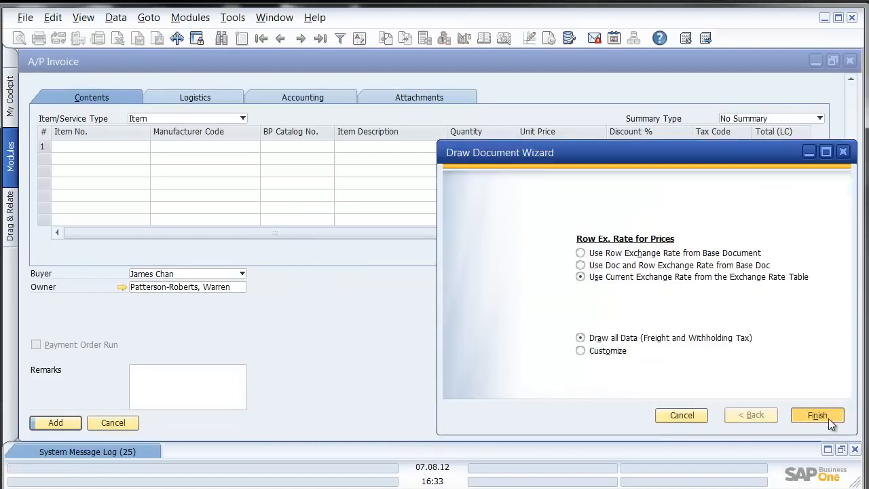
left_click(818, 415)
Step: Change the item's unit price to 122 and attempt to add the invoice
left_click_drag(278, 226, 301, 233)
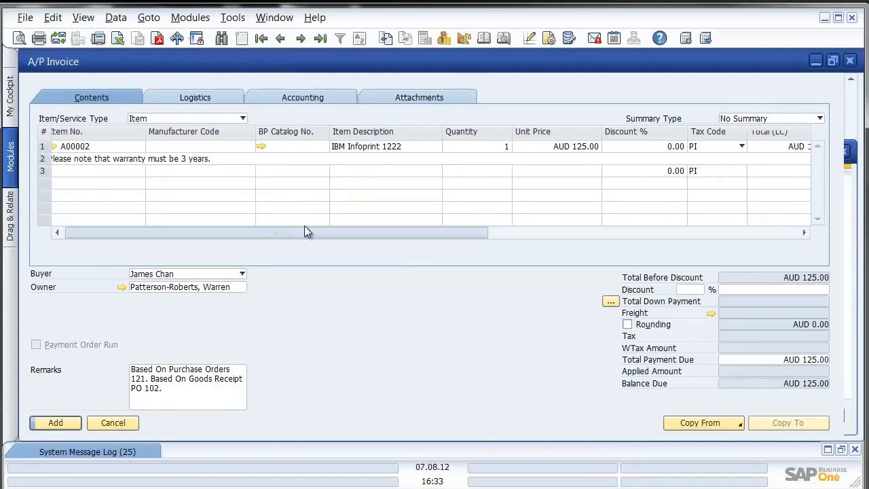
left_click(565, 148)
type("122")
key("Tab")
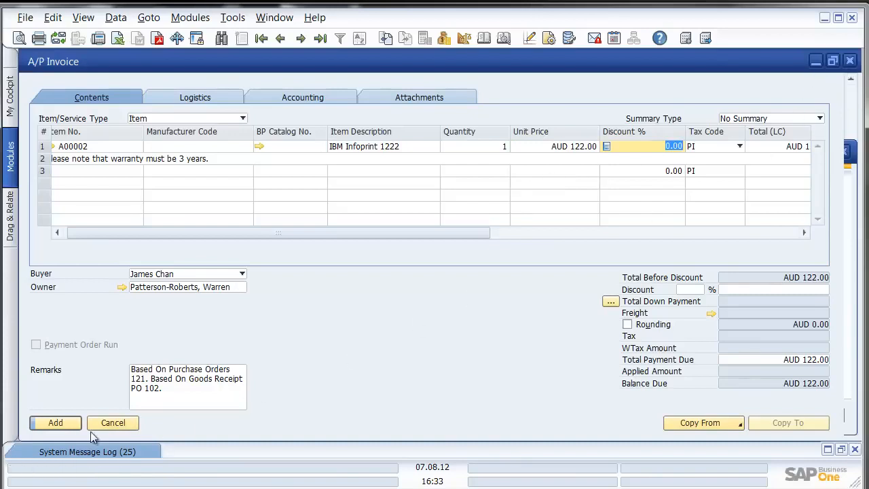
left_click(64, 422)
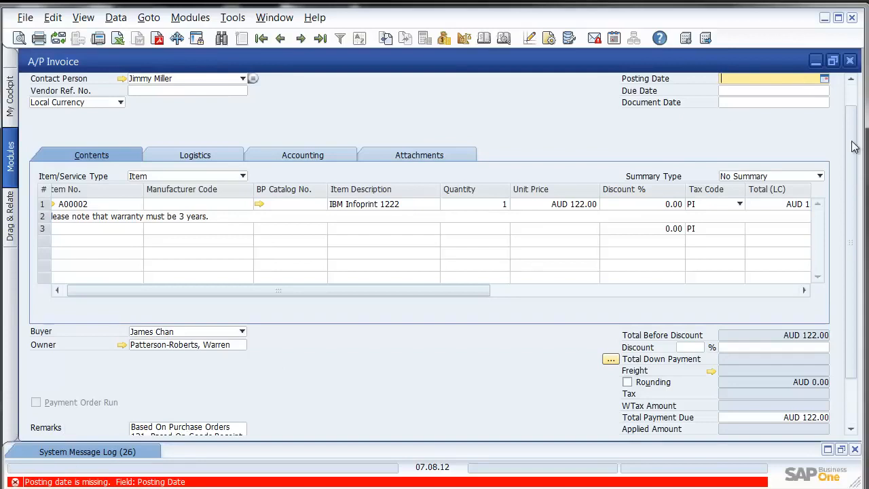
Step: Enter posting date 7 and vendor reference number 16678 on the invoice
left_click_drag(854, 148, 846, 109)
type("7")
key("Tab")
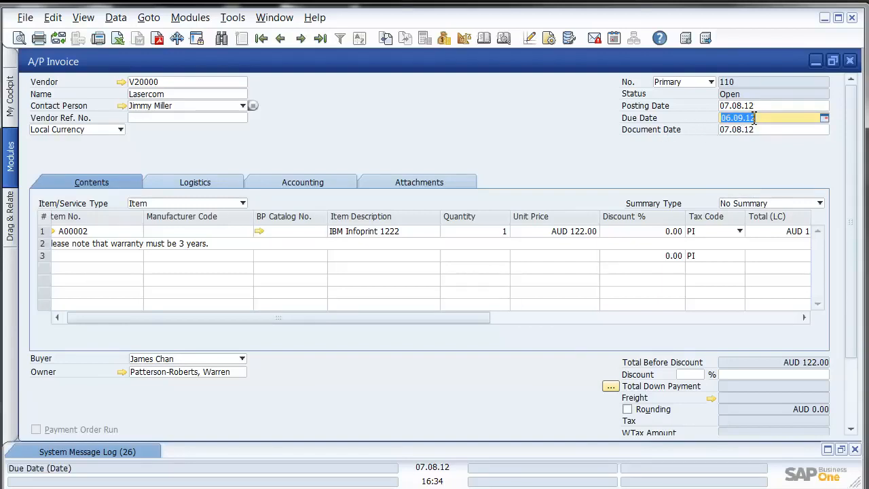
left_click(180, 119)
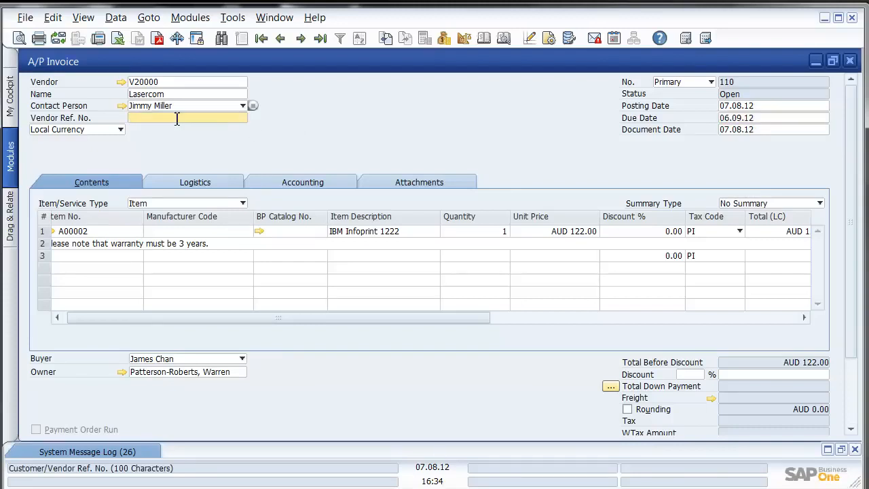
type("16678")
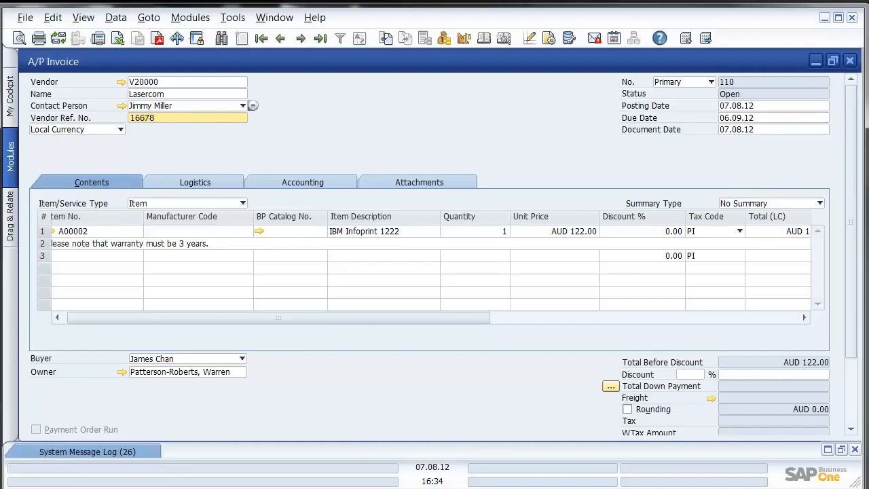
left_click_drag(851, 127, 842, 198)
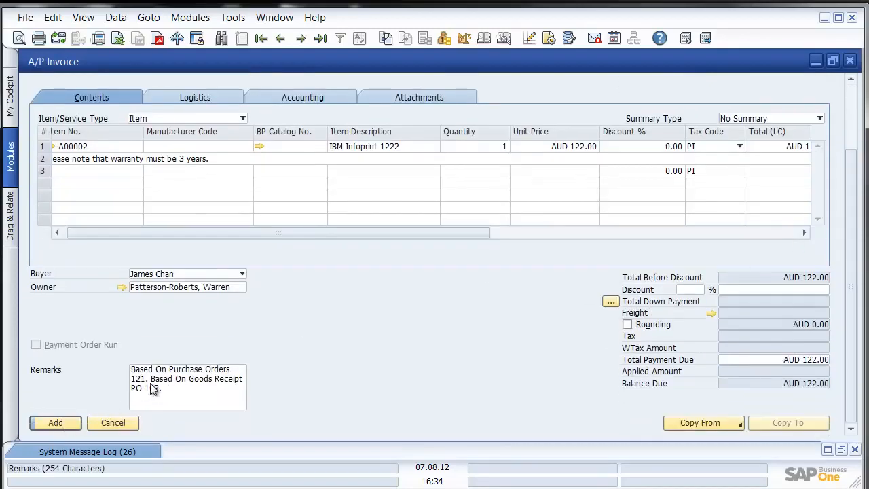
Step: Add the A/P invoice, confirm, and reopen invoice 110 via the previous record
left_click(58, 423)
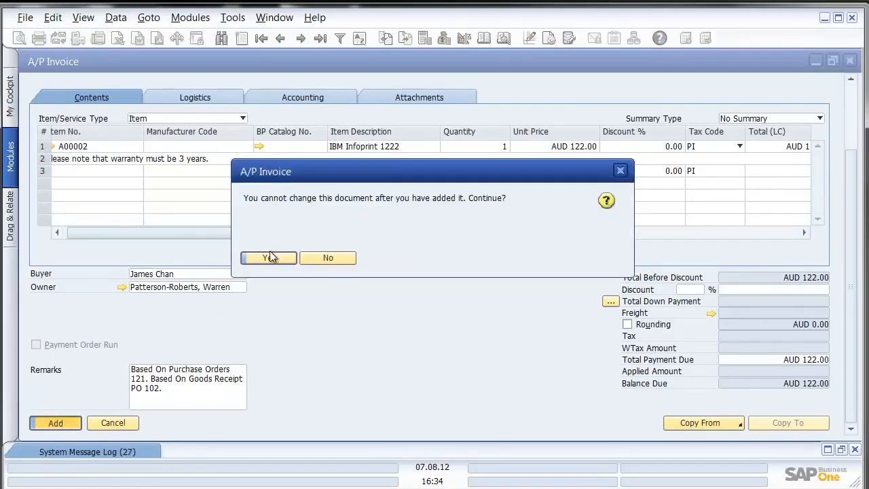
left_click(266, 255)
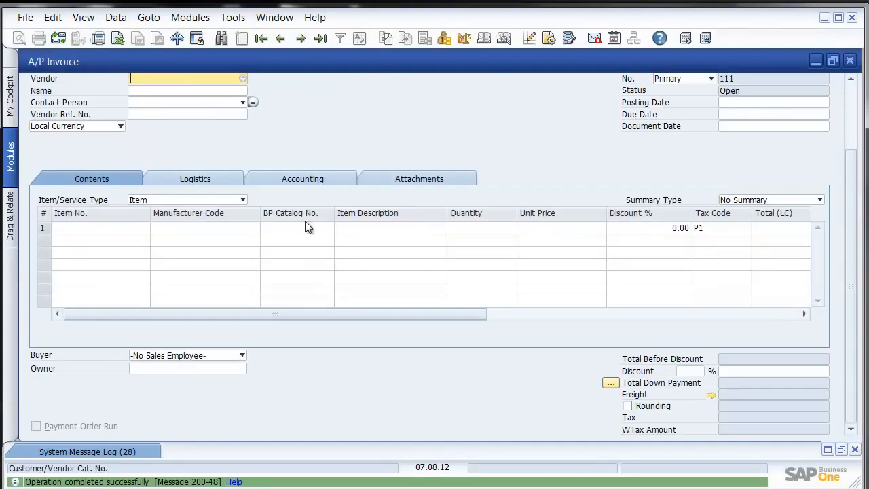
left_click(280, 38)
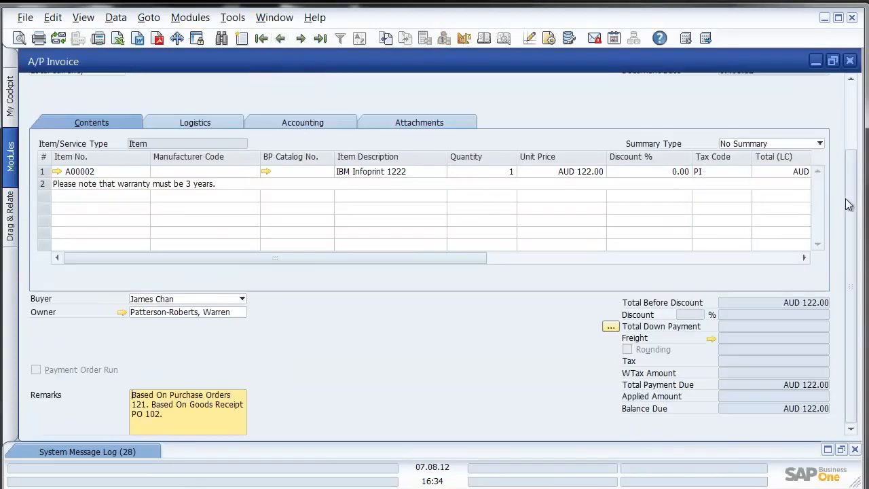
scroll(842, 199, "up", 3)
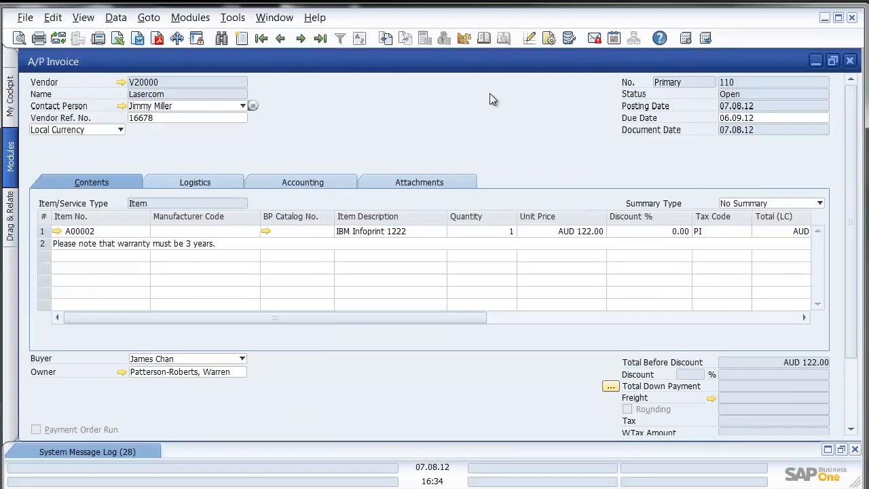
right_click(489, 93)
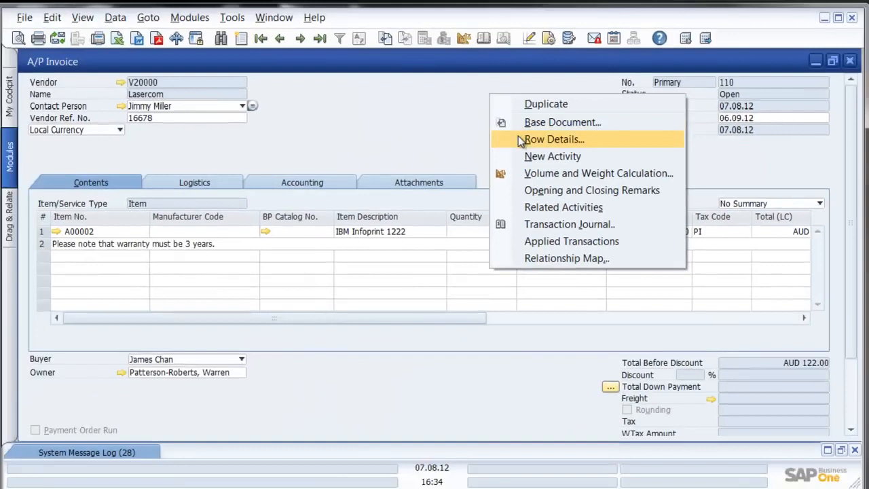
left_click(304, 134)
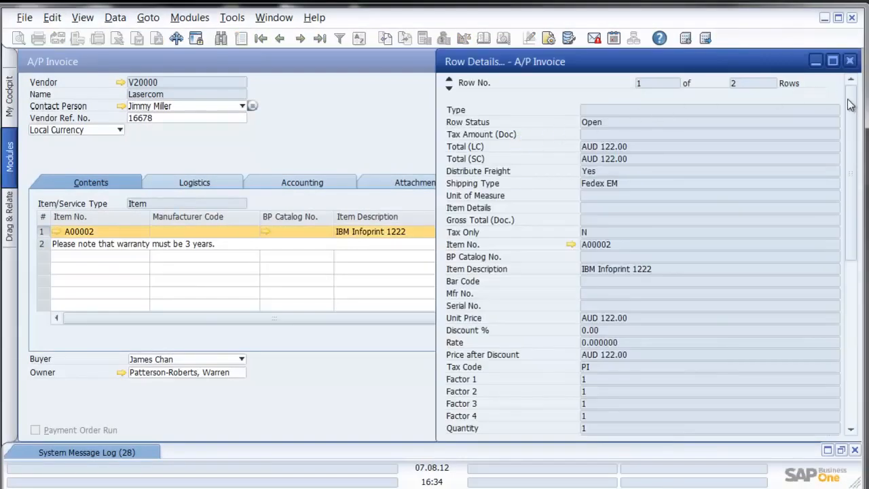
scroll(852, 112, "down", 2)
left_click_drag(855, 119, 846, 190)
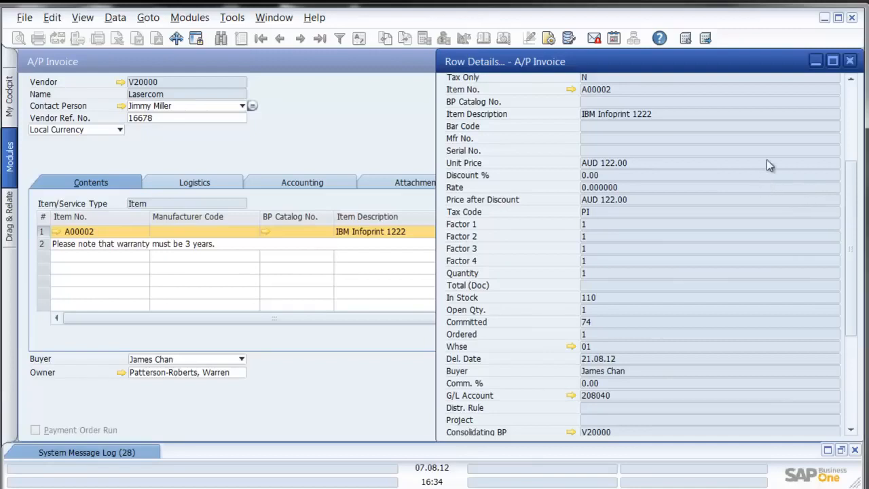
left_click(850, 62)
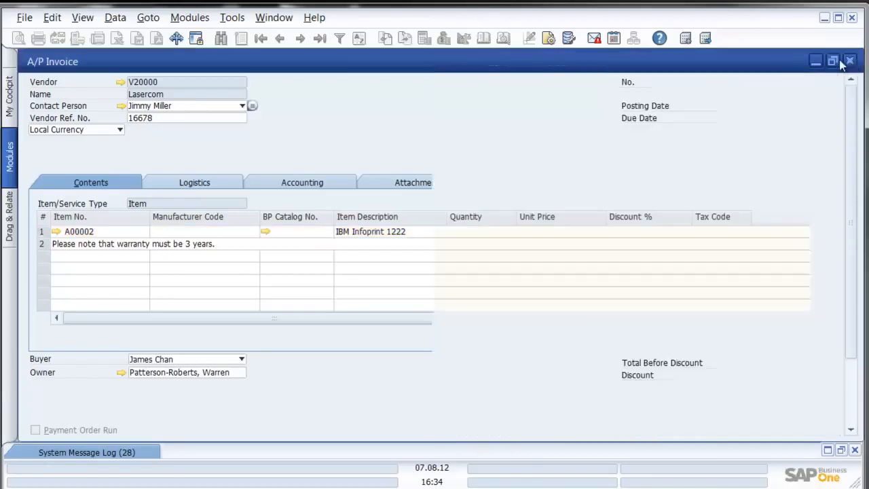
Step: Open the relationship map for A/P invoice 110 from its context menu
right_click(439, 112)
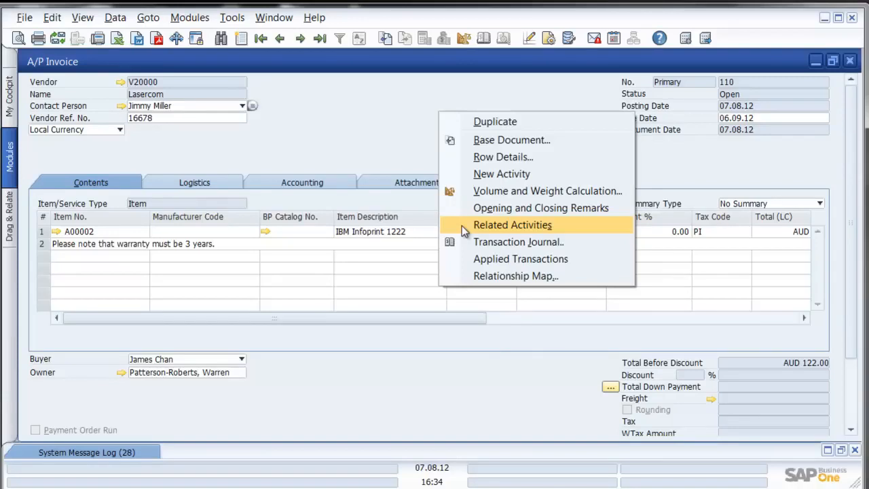
left_click(488, 276)
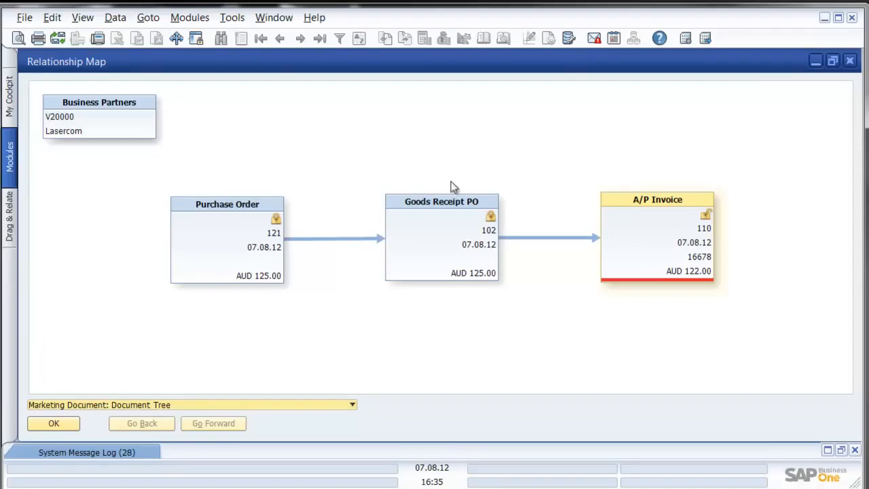
double_click(441, 231)
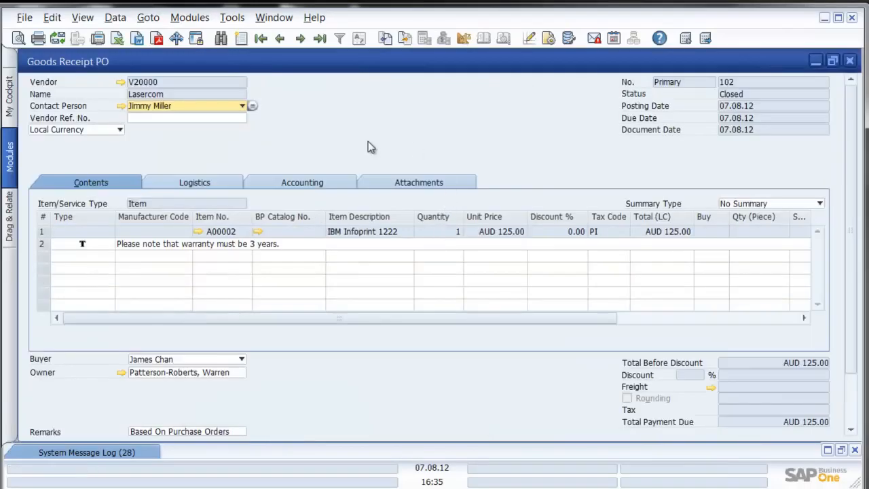
left_click(197, 232)
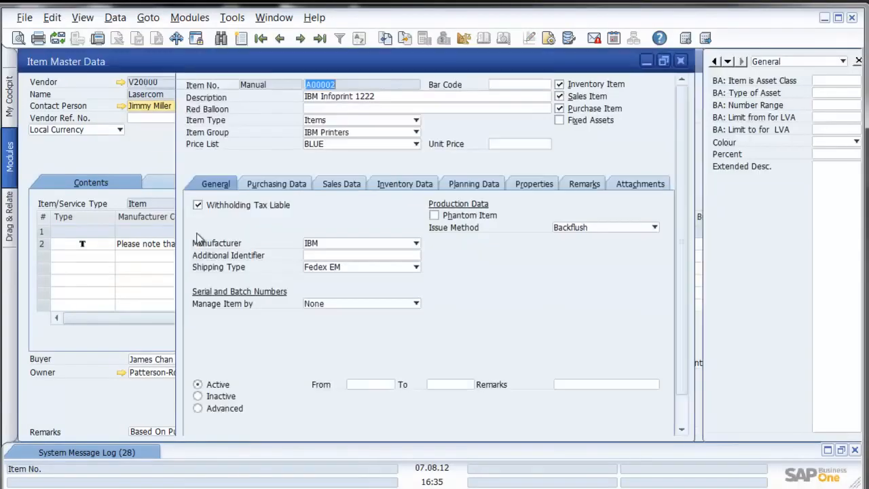
left_click(258, 188)
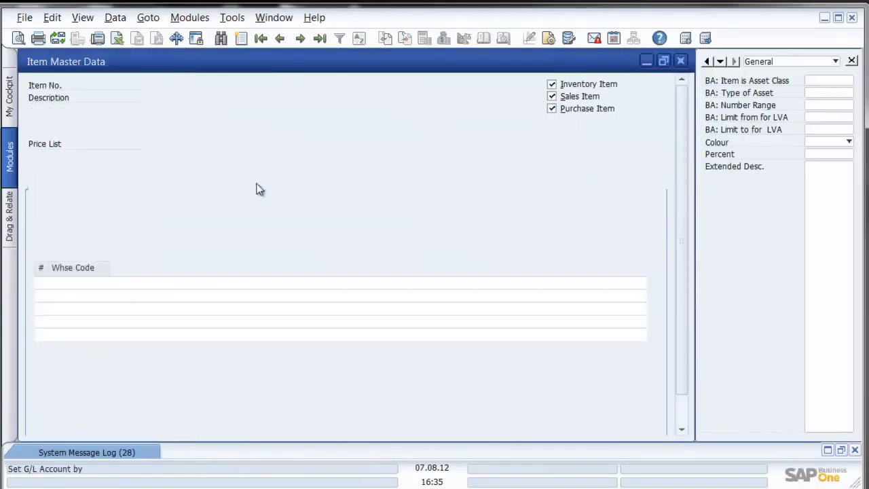
left_click(192, 186)
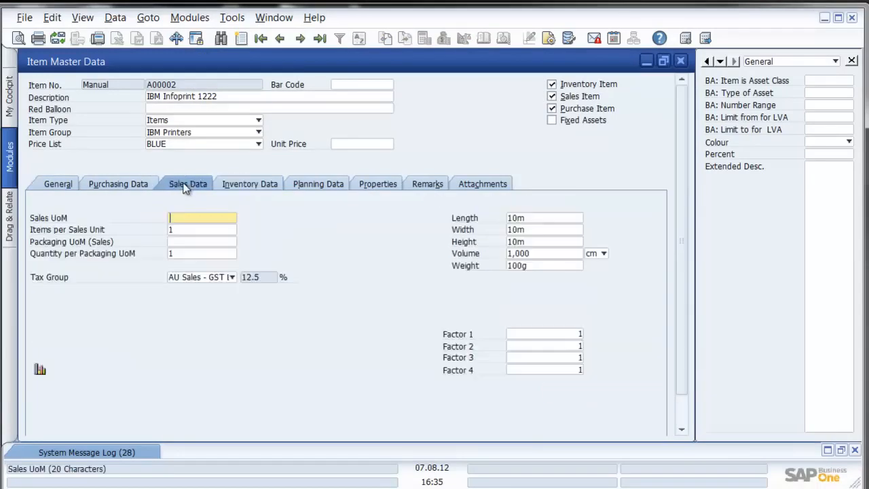
left_click(140, 188)
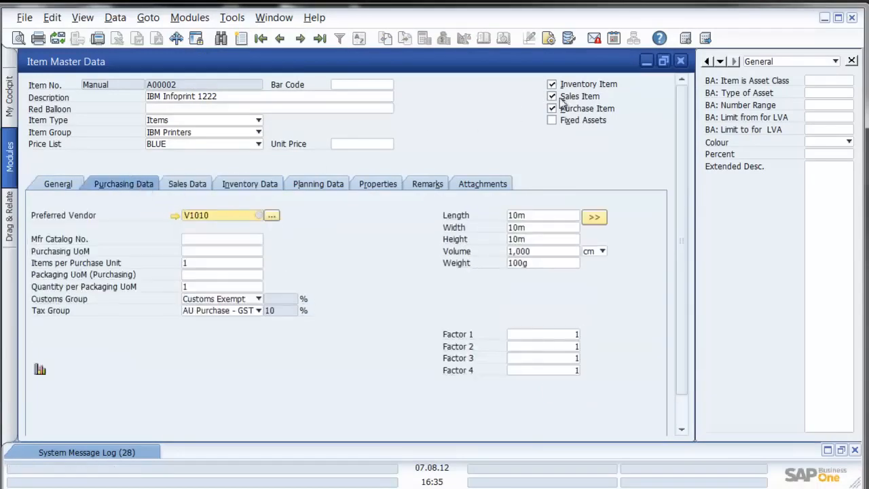
left_click(679, 61)
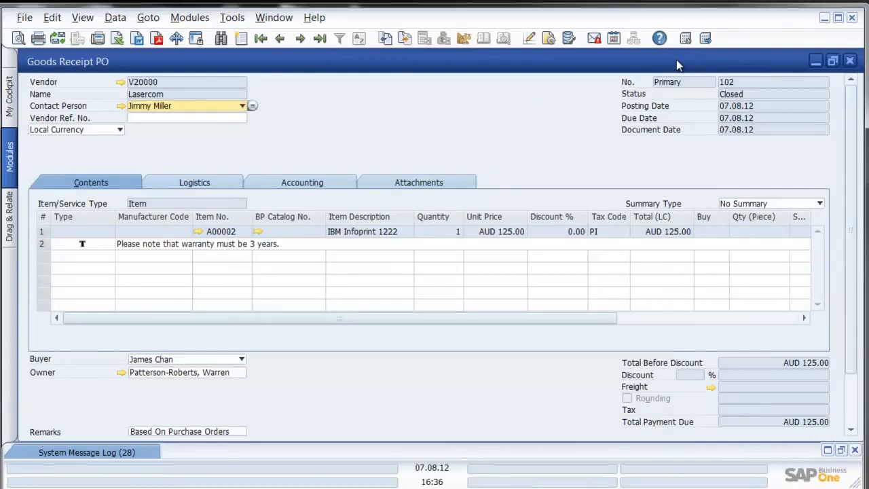
left_click(850, 61)
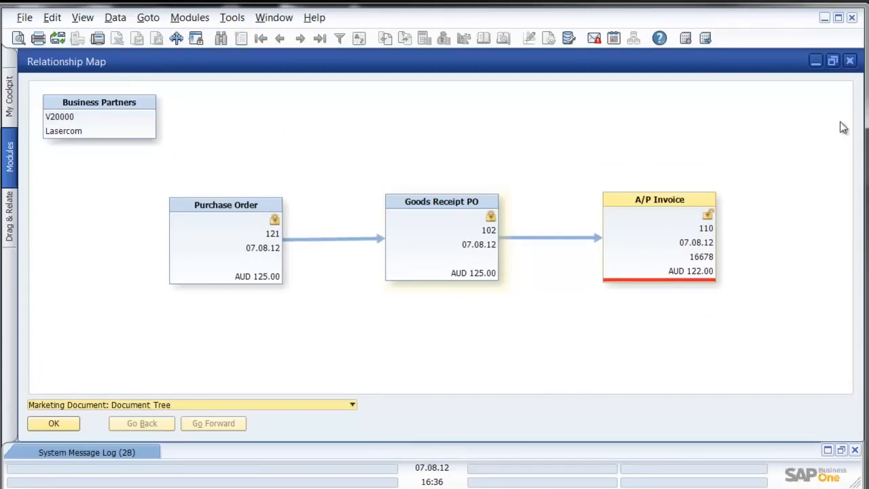
Step: Close the relationship map and A/P invoice 110 windows
left_click(850, 60)
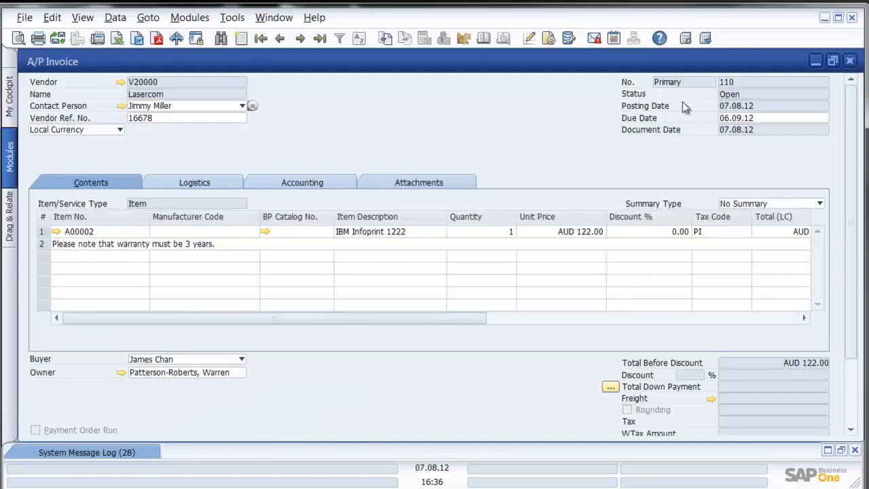
left_click(849, 60)
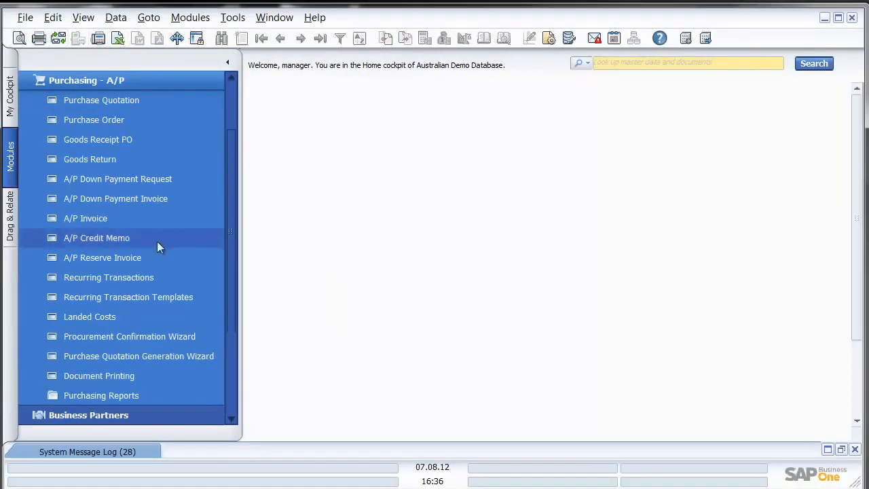
Step: Expand Purchasing Reports and list open purchase orders, then open A/P invoices, in the Open Items List
left_click(103, 395)
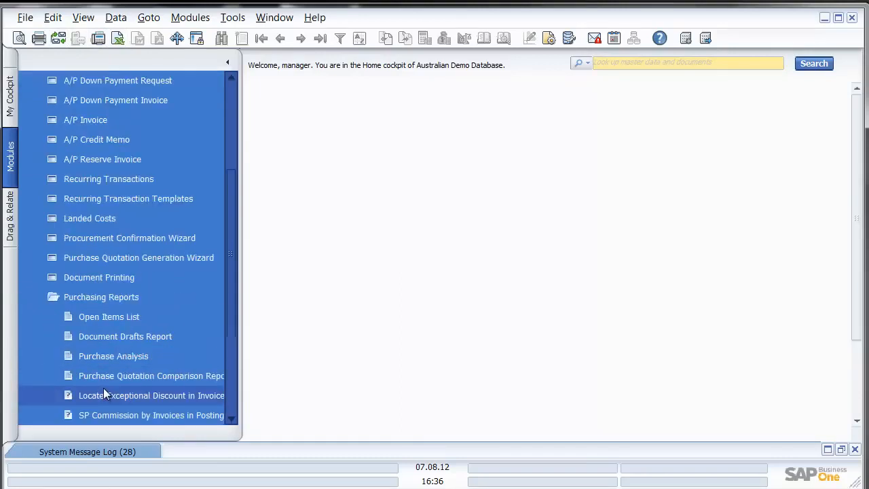
left_click(171, 318)
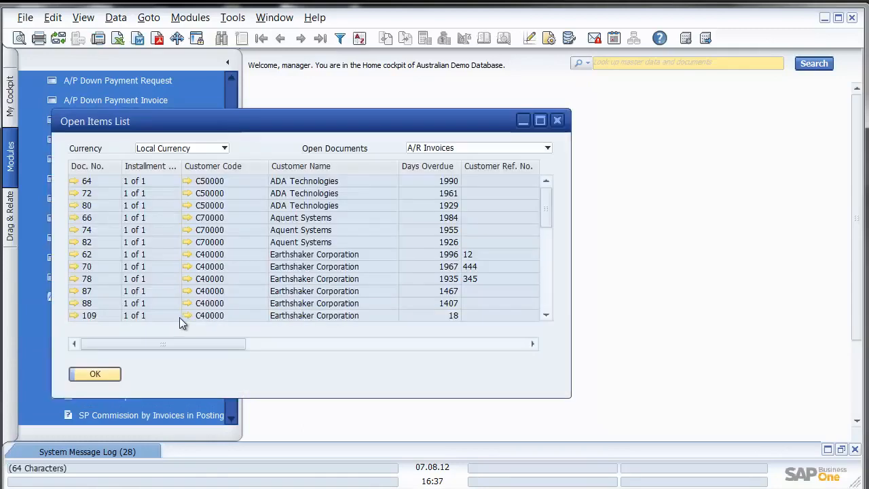
left_click(529, 147)
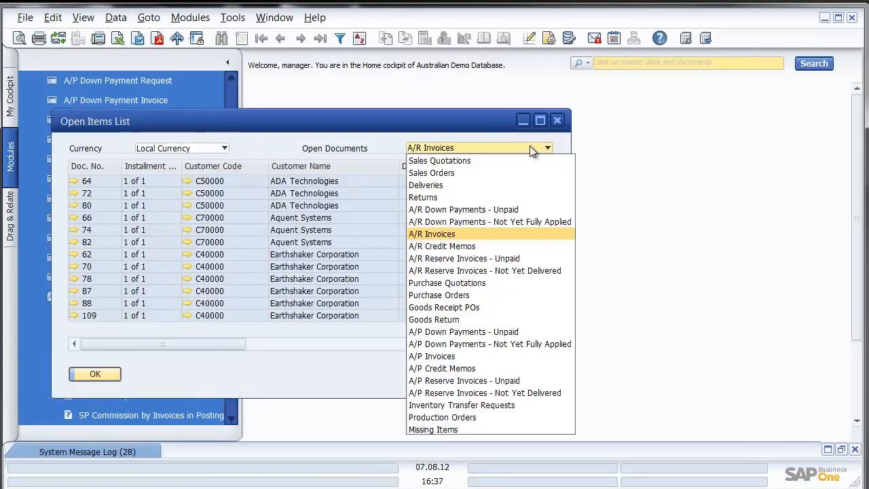
left_click(447, 294)
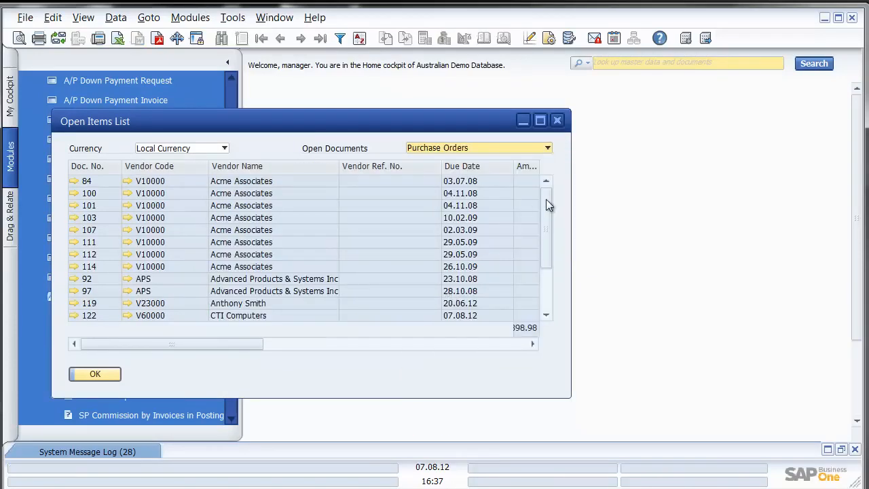
left_click(511, 147)
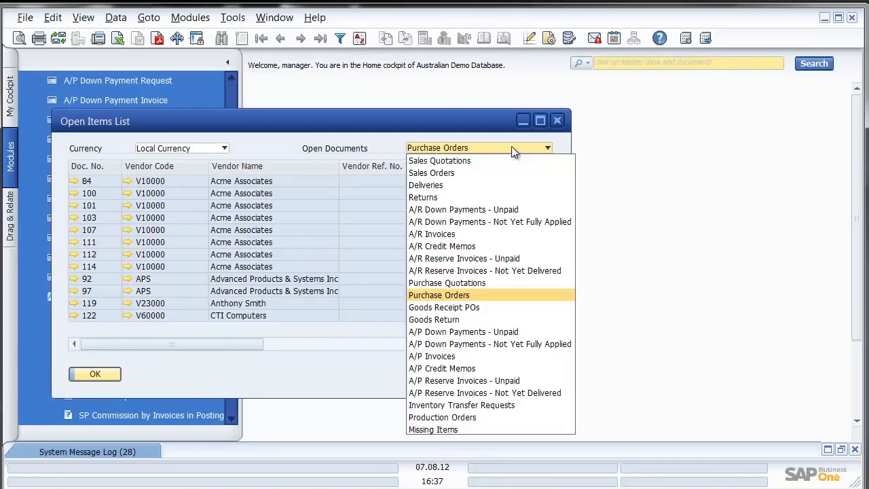
left_click(455, 355)
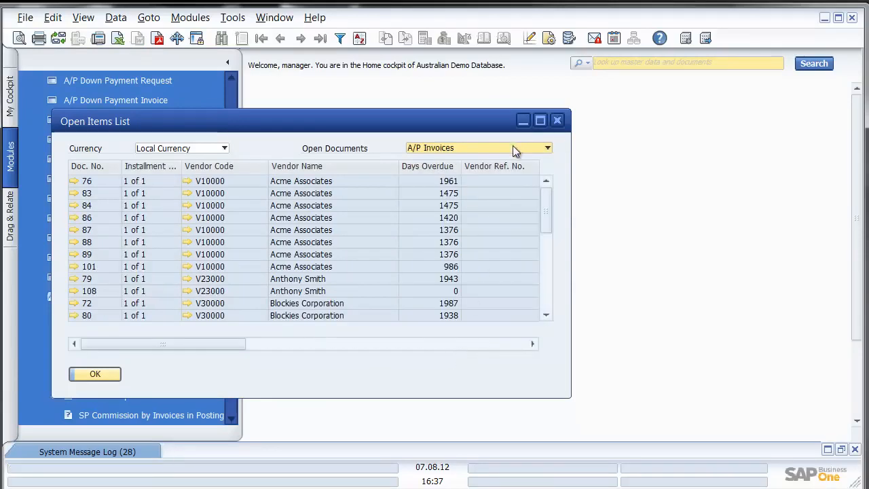
Step: List open A/P credit memos, then close the report and open the Document Drafts Report
left_click(512, 147)
left_click(450, 369)
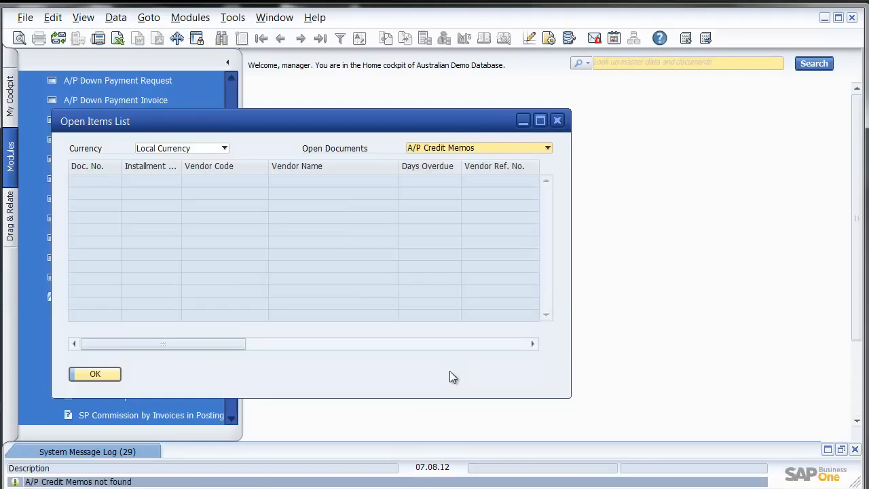
left_click(558, 121)
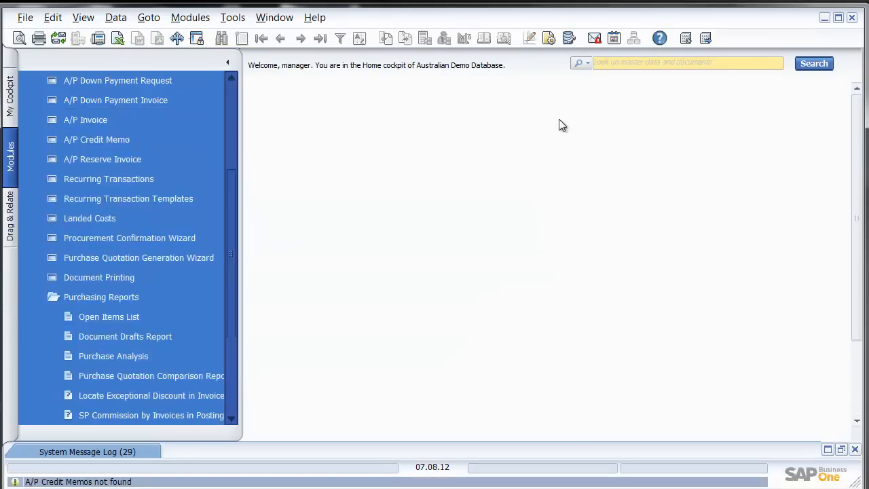
left_click(165, 340)
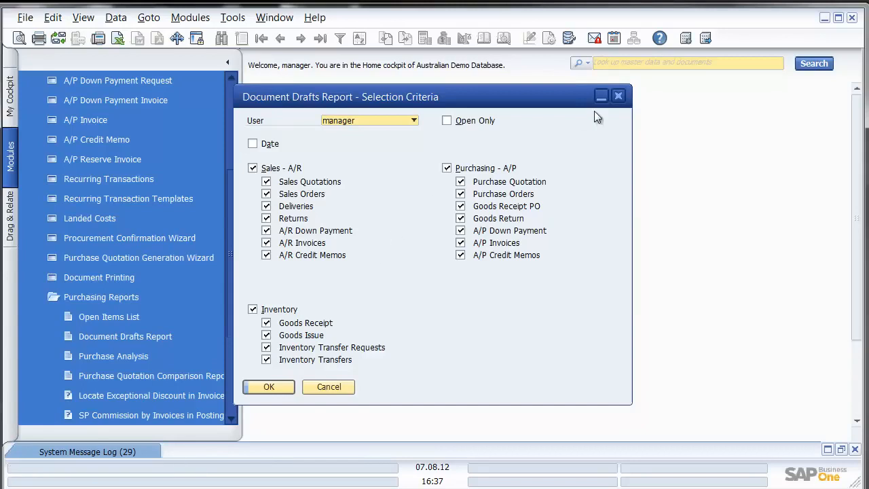
Step: Close the Document Drafts Report and view the Purchase Analysis report's Items criteria before closing it
left_click(618, 97)
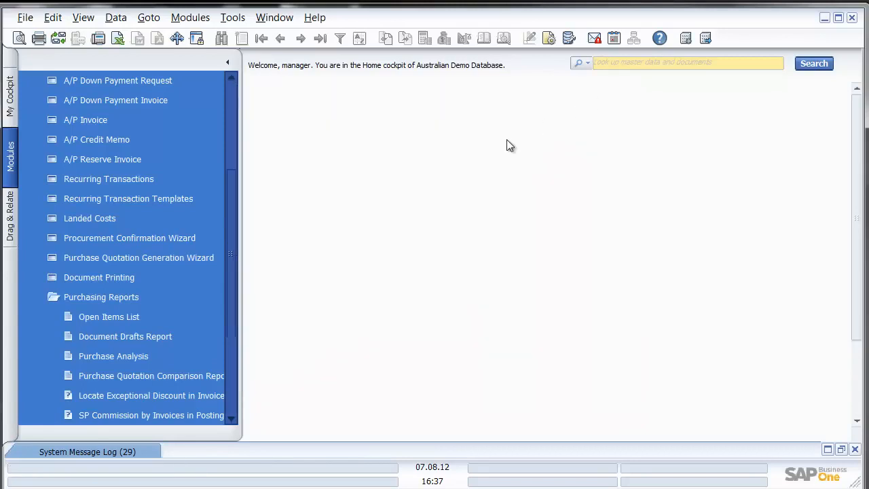
left_click(129, 356)
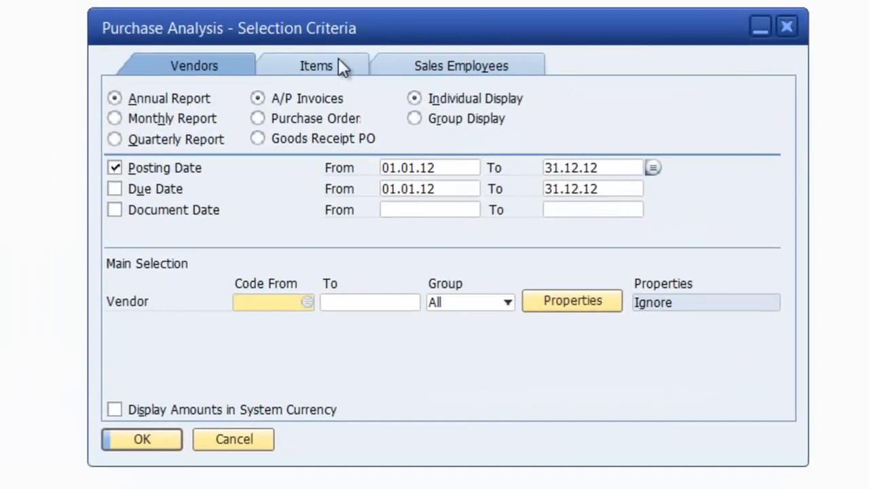
left_click(338, 60)
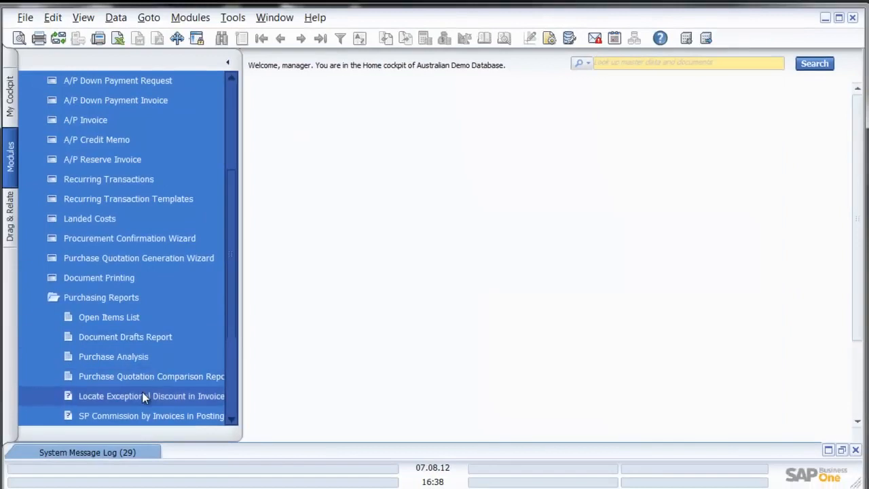
left_click(231, 419)
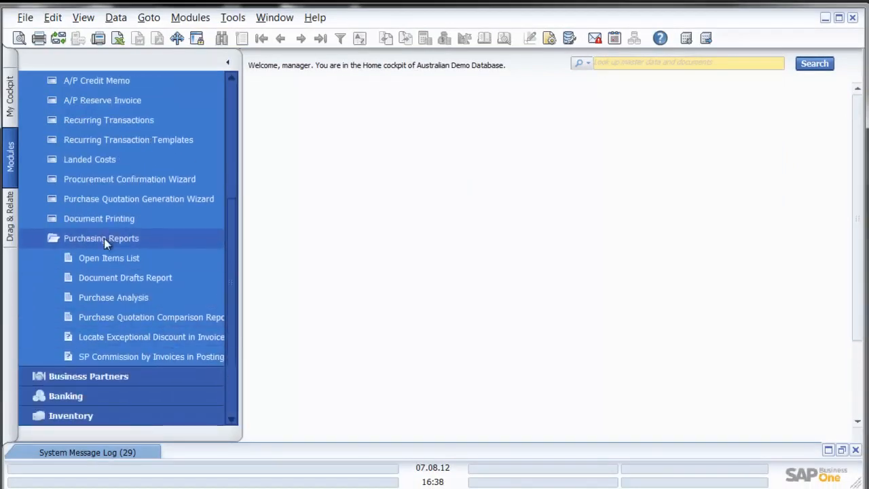
Step: Collapse the Purchasing Reports folder and the Purchasing - A/P module
left_click(104, 239)
left_click_drag(226, 270, 227, 158)
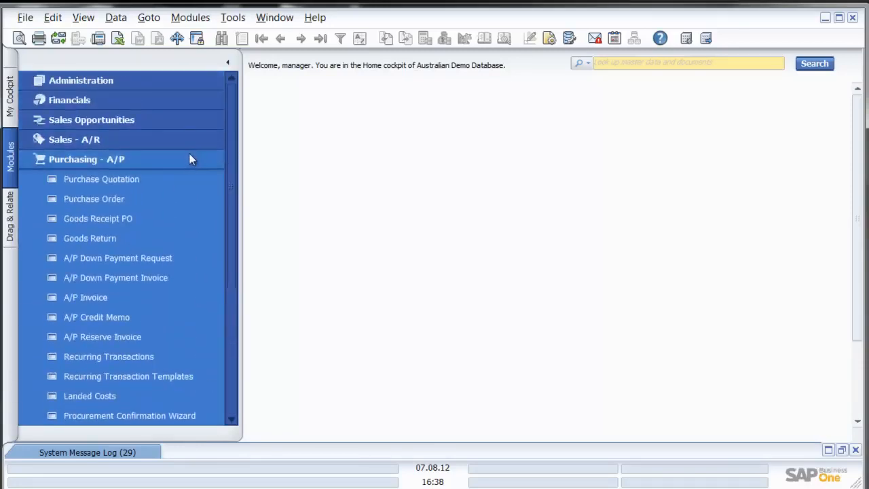
left_click(189, 158)
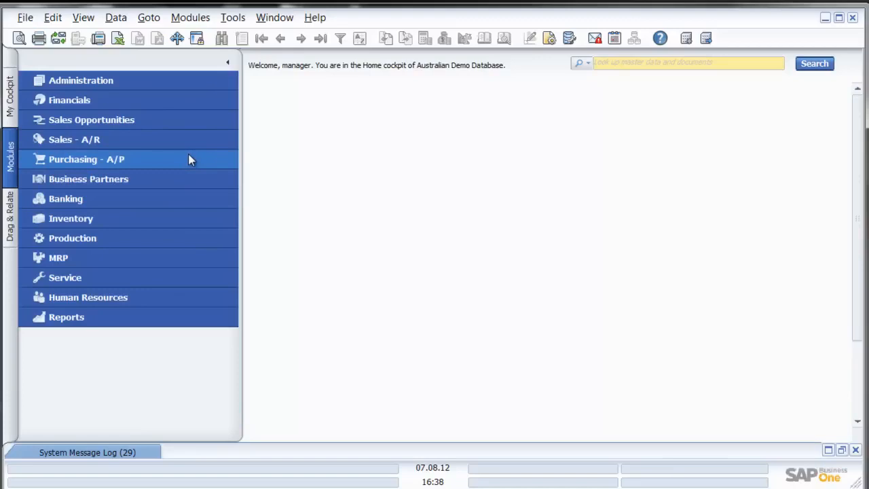